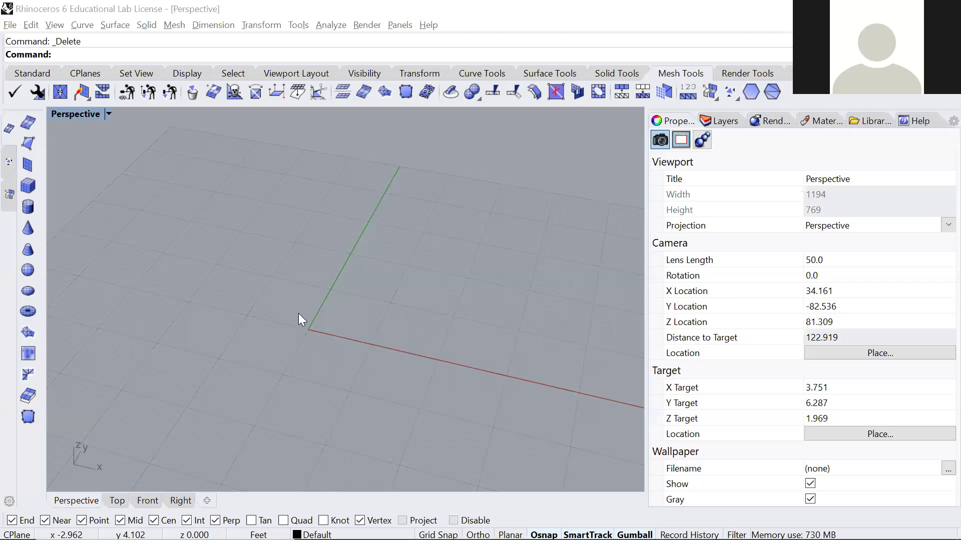
Create a sphere centred near the origin on the construction plane.
{"action": "scroll", "coordinate": [302, 284], "scroll_direction": "down", "scroll_amount": 6}
{"action": "right_click_drag", "start_coordinate": [313, 309], "coordinate": [313, 286]}
{"action": "scroll", "coordinate": [309, 314], "scroll_direction": "up", "scroll_amount": 6}
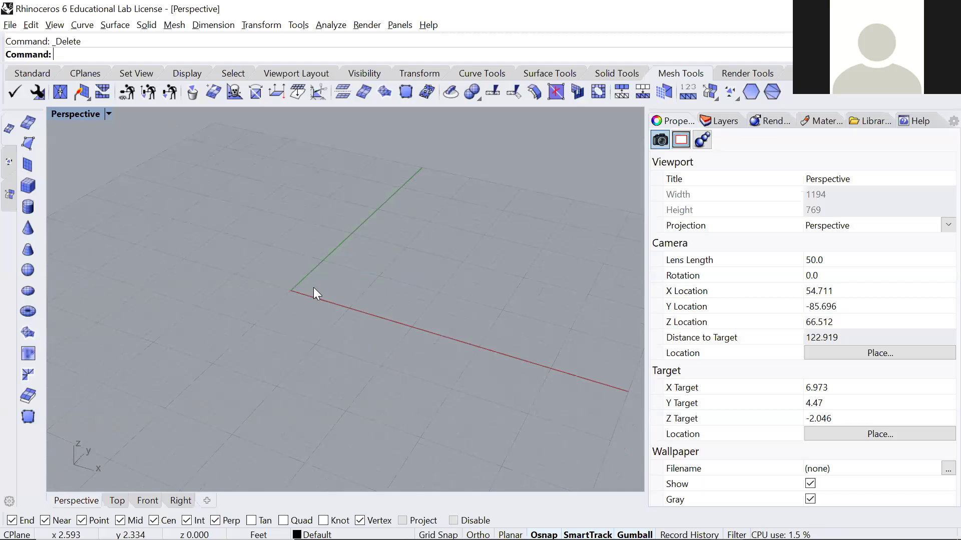
{"action": "type", "text": "sphere"}
{"action": "key", "text": "Return"}
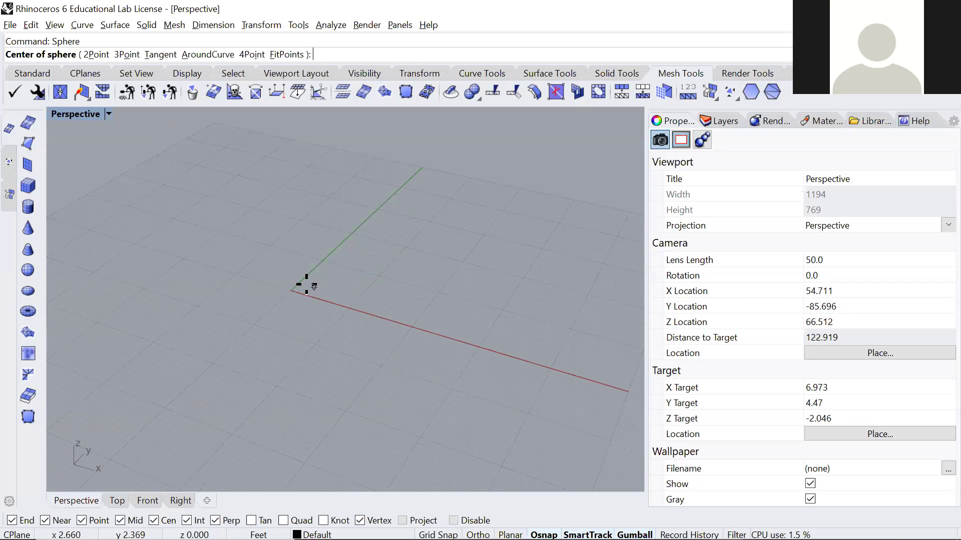
{"action": "left_click", "coordinate": [299, 283]}
{"action": "left_click", "coordinate": [371, 310]}
{"action": "left_click", "coordinate": [376, 298]}
Duplicate the sphere about 28.8 ft along the X axis.
{"action": "right_click_drag", "start_coordinate": [378, 368], "coordinate": [491, 350]}
{"action": "left_click", "coordinate": [414, 356]}
{"action": "left_click_drag", "start_coordinate": [487, 260], "coordinate": [352, 344]}
{"action": "right_click_drag", "start_coordinate": [352, 344], "coordinate": [407, 363]}
{"action": "right_click_drag", "start_coordinate": [341, 337], "coordinate": [337, 334]}
{"action": "scroll", "coordinate": [337, 334], "scroll_direction": "down", "scroll_amount": 2}
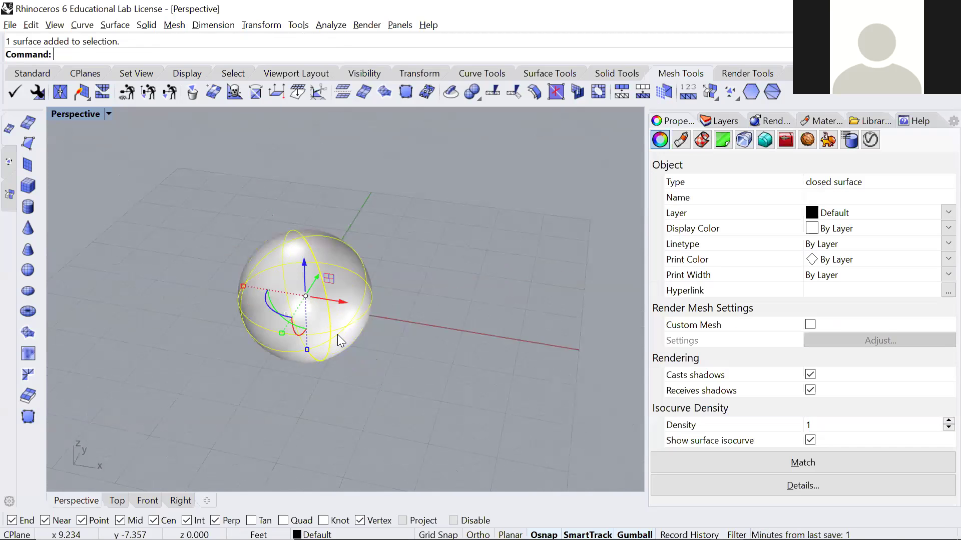
{"action": "key", "text": "alt"}
{"action": "key", "text": "alt"}
{"action": "left_click_drag", "start_coordinate": [343, 305], "coordinate": [498, 329]}
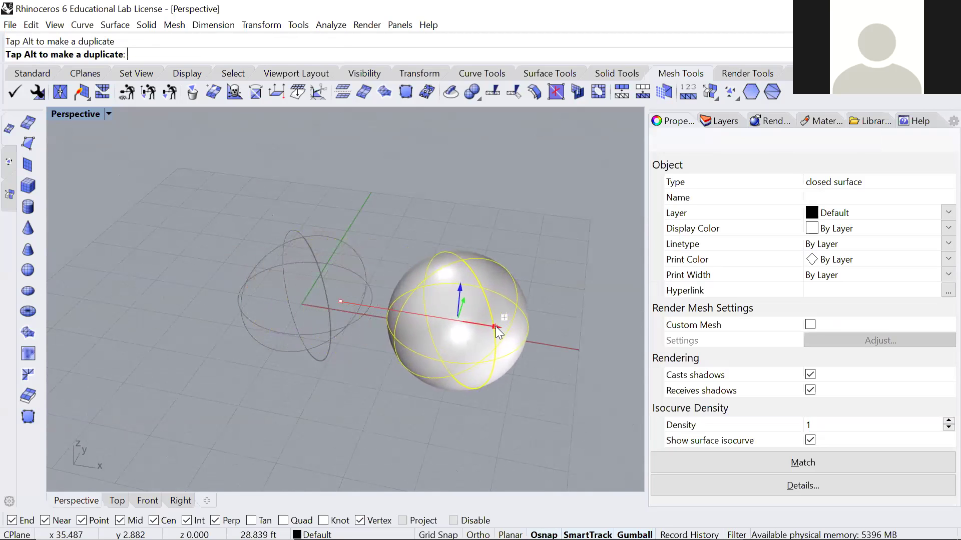
Copy the original sphere once more, placing the copy behind it.
{"action": "left_click", "coordinate": [301, 326]}
{"action": "type", "text": "C"}
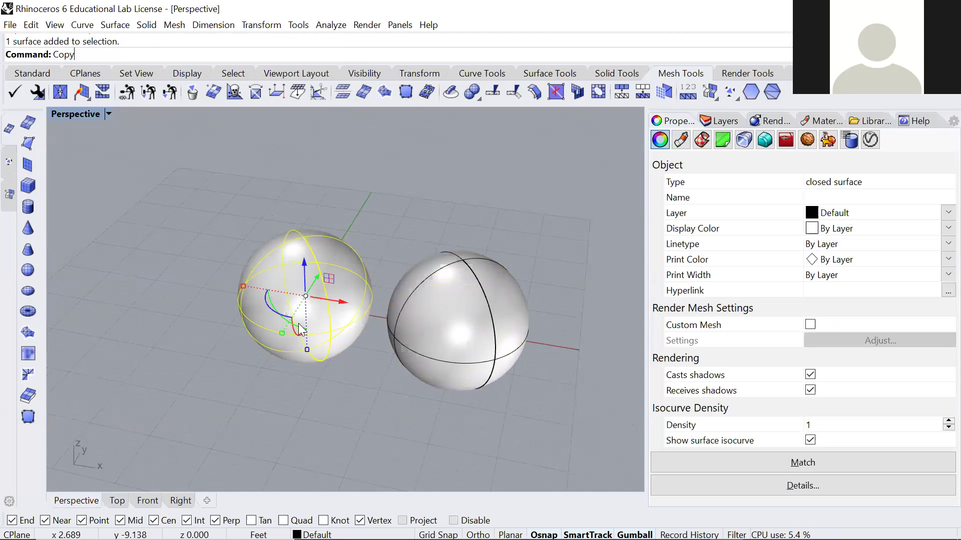
{"action": "type", "text": "opy"}
{"action": "key", "text": "Return"}
{"action": "left_click", "coordinate": [298, 326]}
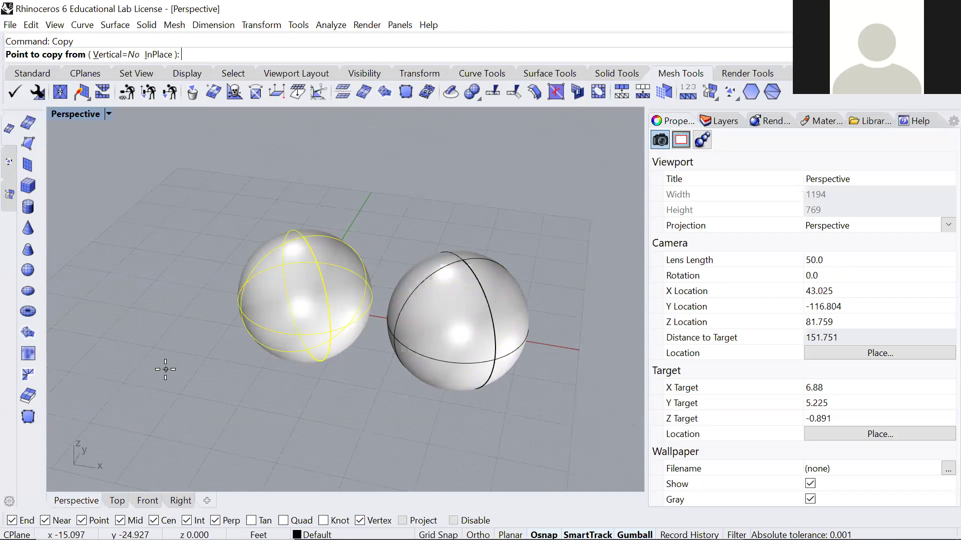
{"action": "left_click", "coordinate": [220, 245]}
{"action": "key", "text": "Return"}
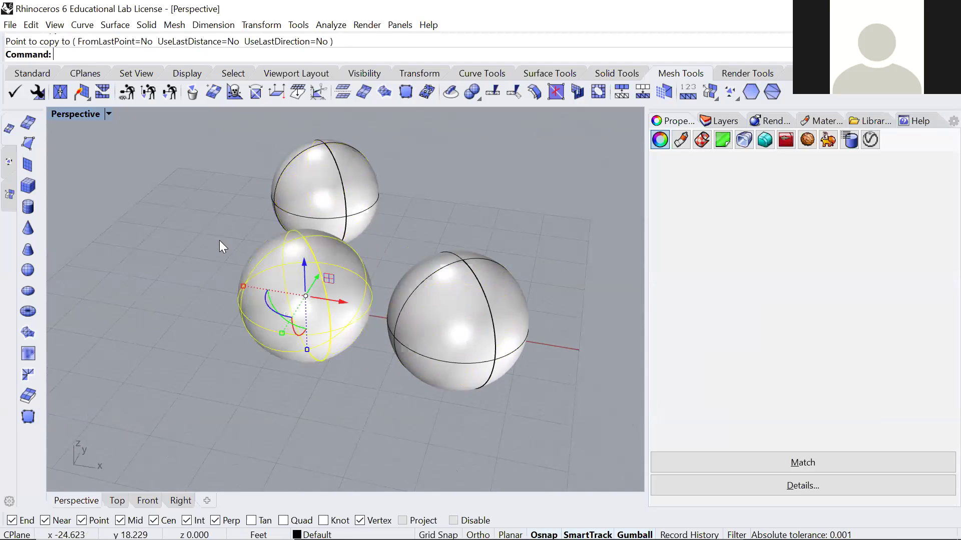
{"action": "left_click", "coordinate": [219, 240]}
Apply CageEdit to the original sphere using a bounding box cage in world coordinates with the default cage parameters.
{"action": "mouse_move", "coordinate": [329, 280]}
{"action": "right_mouse_down"}
{"action": "mouse_move", "coordinate": [366, 276]}
{"action": "mouse_move", "coordinate": [375, 293]}
{"action": "mouse_move", "coordinate": [341, 300]}
{"action": "mouse_move", "coordinate": [345, 233]}
{"action": "mouse_move", "coordinate": [326, 281]}
{"action": "right_mouse_up"}
{"action": "scroll", "coordinate": [341, 300], "scroll_direction": "up", "scroll_amount": 4}
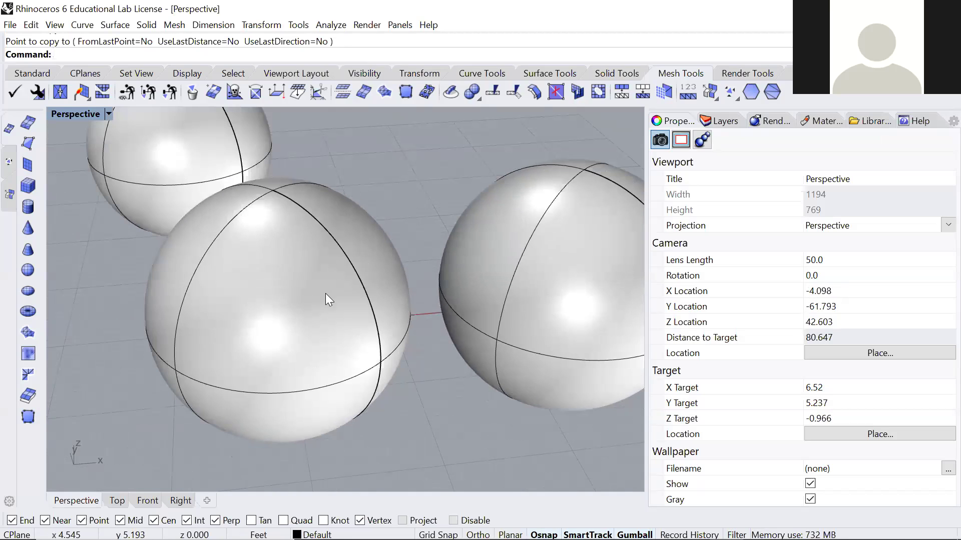
{"action": "left_click", "coordinate": [326, 294]}
{"action": "scroll", "coordinate": [324, 289], "scroll_direction": "down", "scroll_amount": 4}
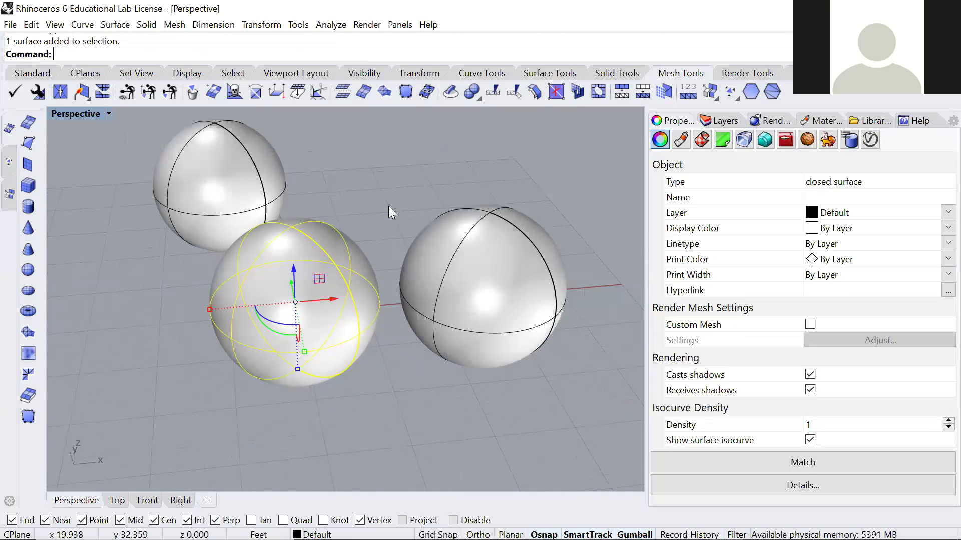
{"action": "type", "text": "CageEdit"}
{"action": "key", "text": "Return"}
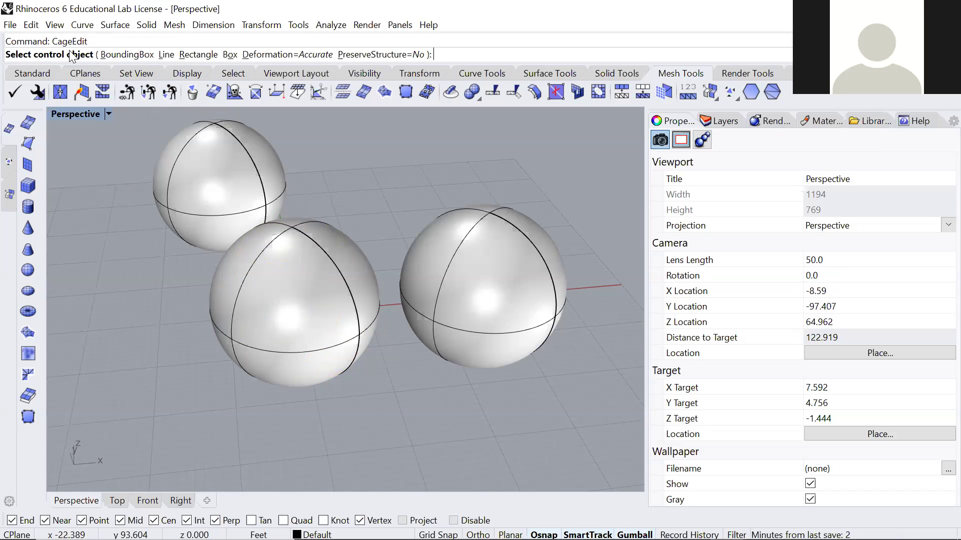
{"action": "left_click", "coordinate": [114, 55]}
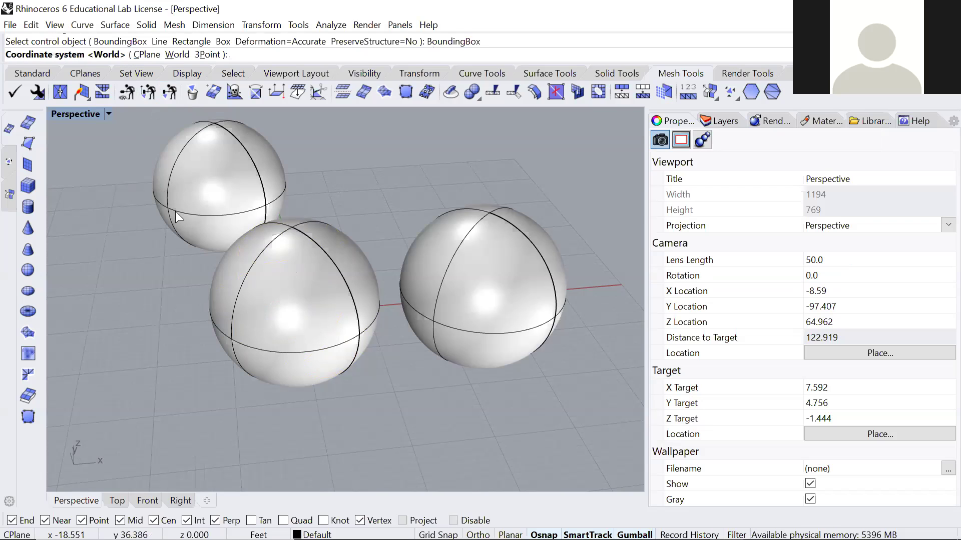
{"action": "key", "text": "Return"}
{"action": "key", "text": "Return"}
{"action": "key", "text": "Return"}
Select the cage points at the near side of the cage's upper face and move them down.
{"action": "right_click_drag", "start_coordinate": [171, 213], "coordinate": [285, 217]}
{"action": "left_click_drag", "start_coordinate": [171, 186], "coordinate": [293, 222]}
{"action": "scroll", "coordinate": [293, 230], "scroll_direction": "down", "scroll_amount": 4}
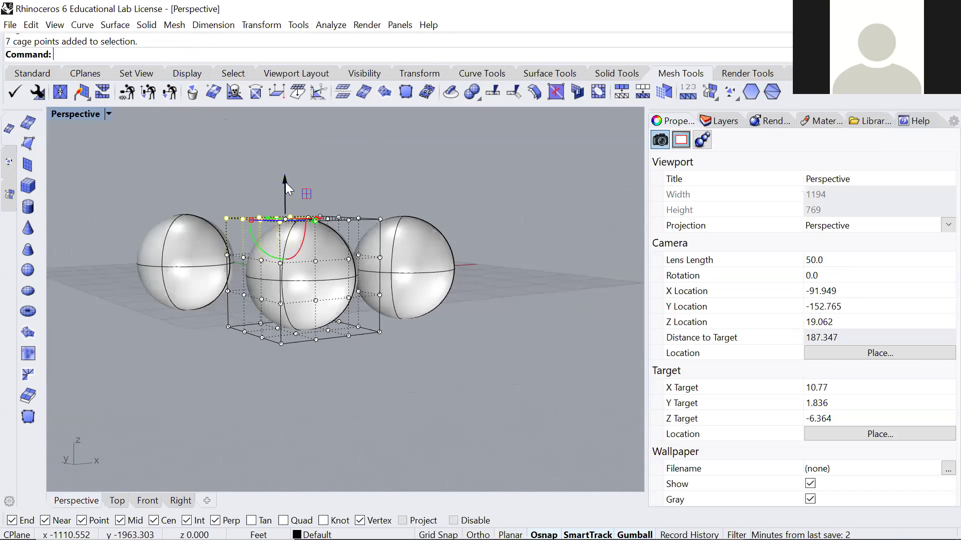
{"action": "left_click_drag", "start_coordinate": [285, 182], "coordinate": [285, 203]}
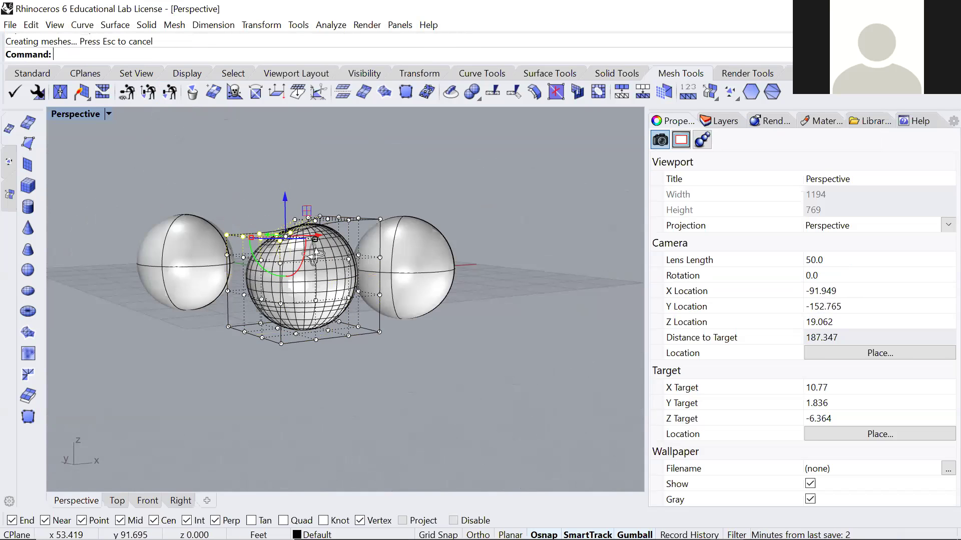
Select the bottom layer of 16 cage points and move it up to flatten the underside of the sphere.
{"action": "right_click_drag", "start_coordinate": [312, 245], "coordinate": [427, 243]}
{"action": "scroll", "coordinate": [360, 255], "scroll_direction": "up", "scroll_amount": 2}
{"action": "right_click_drag", "start_coordinate": [343, 370], "coordinate": [354, 353]}
{"action": "left_click_drag", "start_coordinate": [250, 332], "coordinate": [458, 359]}
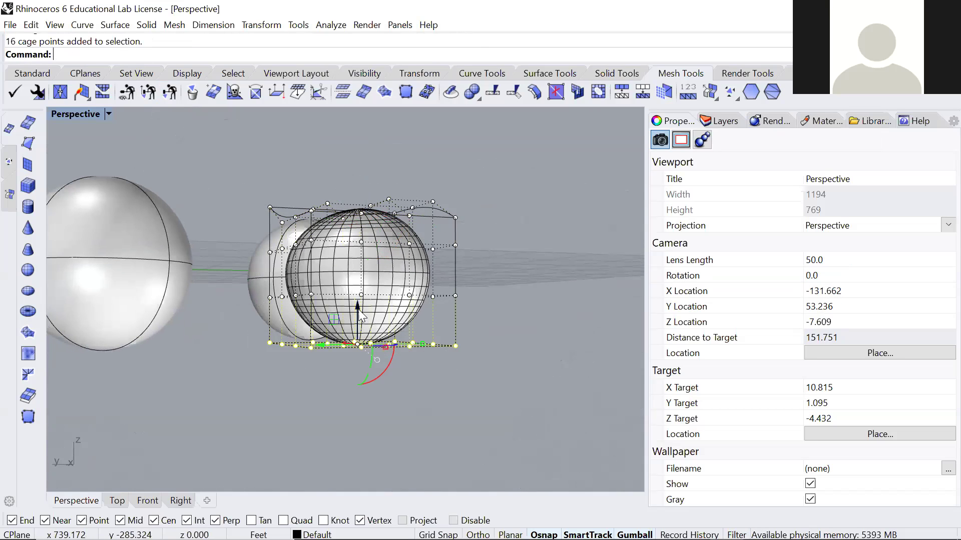
{"action": "left_click_drag", "start_coordinate": [358, 309], "coordinate": [359, 281]}
Select the cage points at one side corner of the cage and pull them outward.
{"action": "right_click_drag", "start_coordinate": [486, 300], "coordinate": [266, 339]}
{"action": "left_click_drag", "start_coordinate": [181, 212], "coordinate": [215, 339]}
{"action": "right_click_drag", "start_coordinate": [207, 319], "coordinate": [206, 361]}
{"action": "left_click_drag", "start_coordinate": [238, 279], "coordinate": [179, 290]}
Raise a single cage point on the upper face of the cage and end the point selection.
{"action": "right_click_drag", "start_coordinate": [223, 310], "coordinate": [339, 225]}
{"action": "left_click_drag", "start_coordinate": [331, 184], "coordinate": [364, 264]}
{"action": "right_click_drag", "start_coordinate": [364, 264], "coordinate": [244, 224]}
{"action": "left_click", "coordinate": [271, 238]}
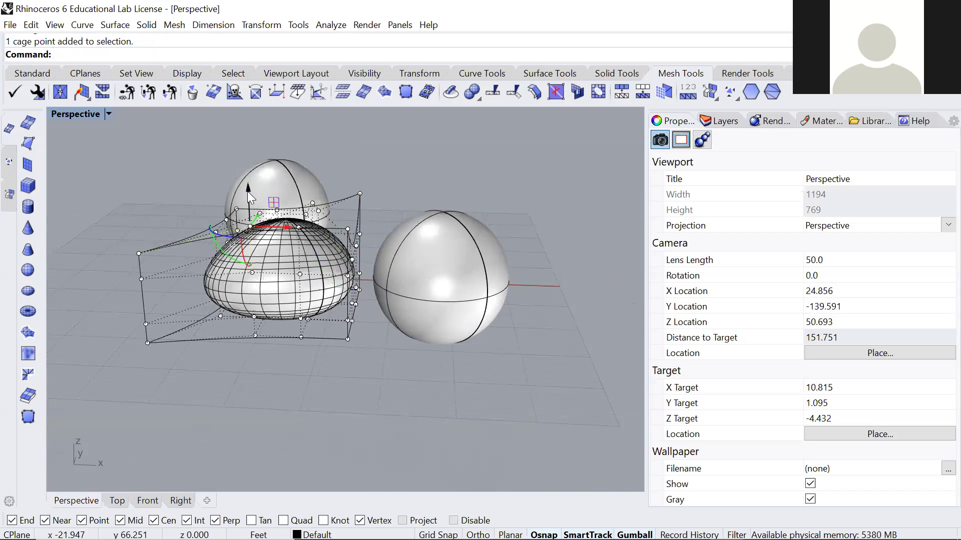
{"action": "left_click_drag", "start_coordinate": [247, 189], "coordinate": [245, 125]}
{"action": "right_click_drag", "start_coordinate": [375, 248], "coordinate": [260, 280]}
{"action": "key", "text": "Escape"}
{"action": "key", "text": "Escape"}
Select the control cage around the deformed sphere and turn its control points back on.
{"action": "right_click_drag", "start_coordinate": [431, 228], "coordinate": [281, 256]}
{"action": "scroll", "coordinate": [367, 206], "scroll_direction": "up", "scroll_amount": 8}
{"action": "right_click_drag", "start_coordinate": [400, 219], "coordinate": [247, 238]}
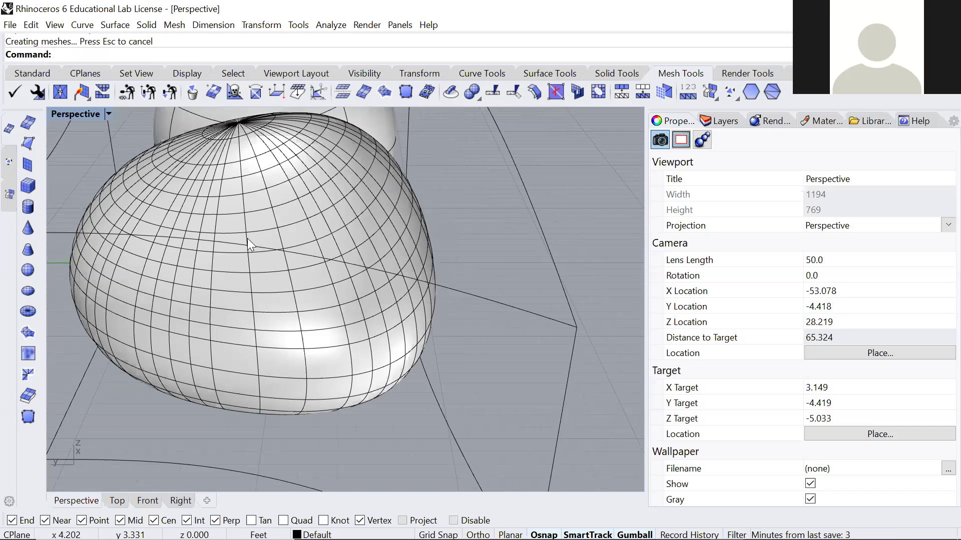
{"action": "scroll", "coordinate": [247, 238], "scroll_direction": "down", "scroll_amount": 6}
{"action": "right_click_drag", "start_coordinate": [247, 238], "coordinate": [333, 229]}
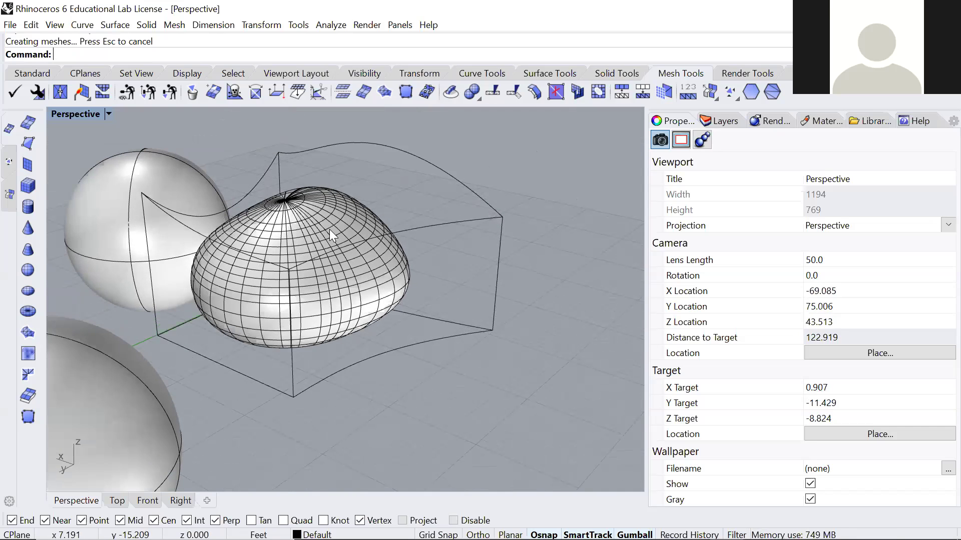
{"action": "scroll", "coordinate": [373, 173], "scroll_direction": "up", "scroll_amount": 2}
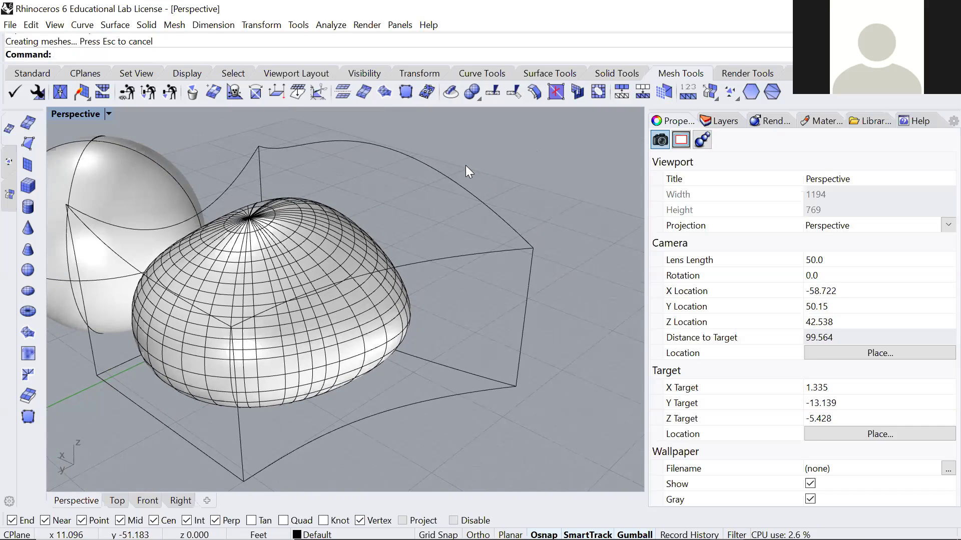
{"action": "left_click_drag", "start_coordinate": [450, 190], "coordinate": [445, 196]}
{"action": "left_click_drag", "start_coordinate": [479, 166], "coordinate": [447, 196]}
{"action": "left_click", "coordinate": [38, 76]}
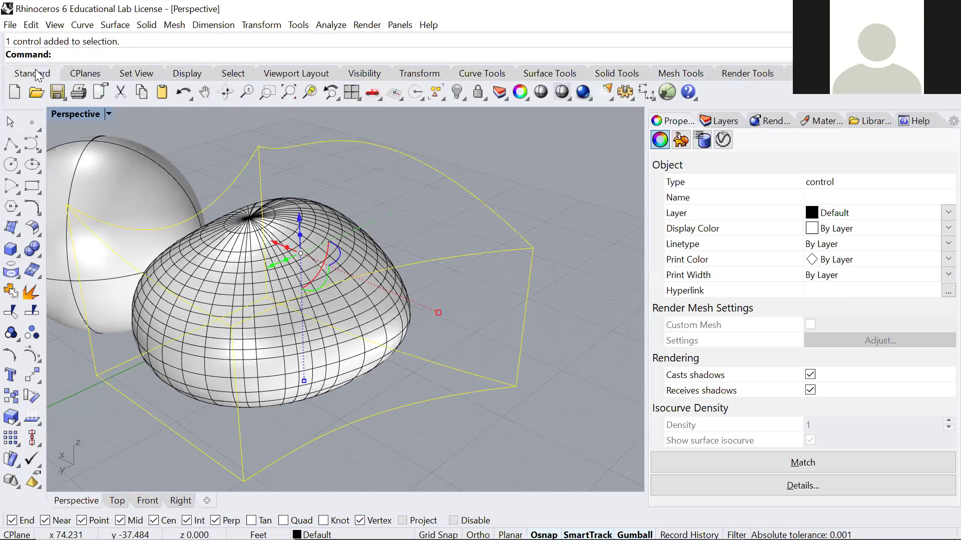
{"action": "left_click", "coordinate": [33, 356]}
Shift one corner column of four cage points inward and turn the cage points off.
{"action": "scroll", "coordinate": [470, 332], "scroll_direction": "down", "scroll_amount": 4}
{"action": "left_click_drag", "start_coordinate": [466, 271], "coordinate": [528, 396]}
{"action": "right_click_drag", "start_coordinate": [529, 362], "coordinate": [513, 413]}
{"action": "left_click_drag", "start_coordinate": [461, 350], "coordinate": [430, 342]}
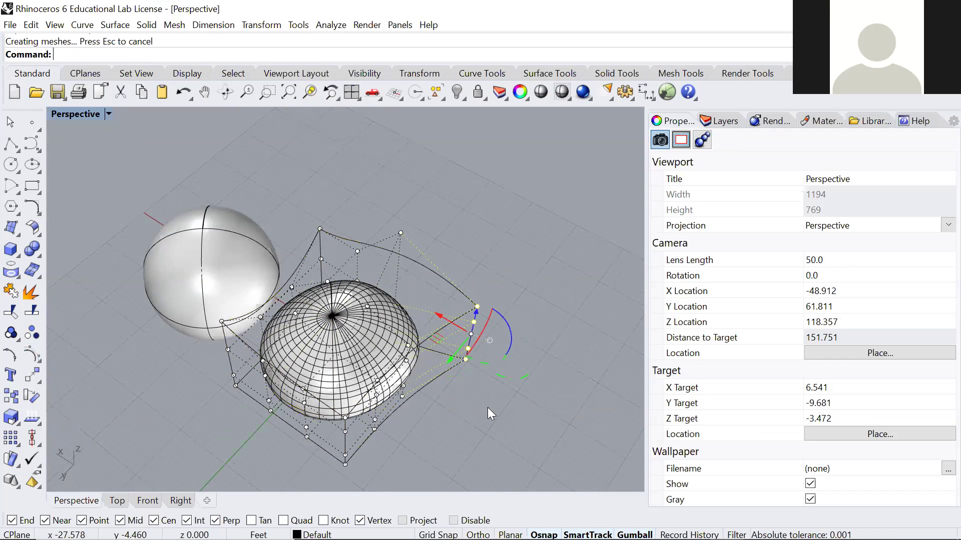
{"action": "right_click_drag", "start_coordinate": [487, 408], "coordinate": [475, 376]}
{"action": "key", "text": "Escape"}
{"action": "key", "text": "Escape"}
Select the deformed sphere together with its cage and move both along the Y axis.
{"action": "scroll", "coordinate": [383, 306], "scroll_direction": "up", "scroll_amount": 4}
{"action": "right_click_drag", "start_coordinate": [384, 306], "coordinate": [354, 259]}
{"action": "left_click", "coordinate": [325, 246]}
{"action": "right_click_drag", "start_coordinate": [331, 308], "coordinate": [333, 329]}
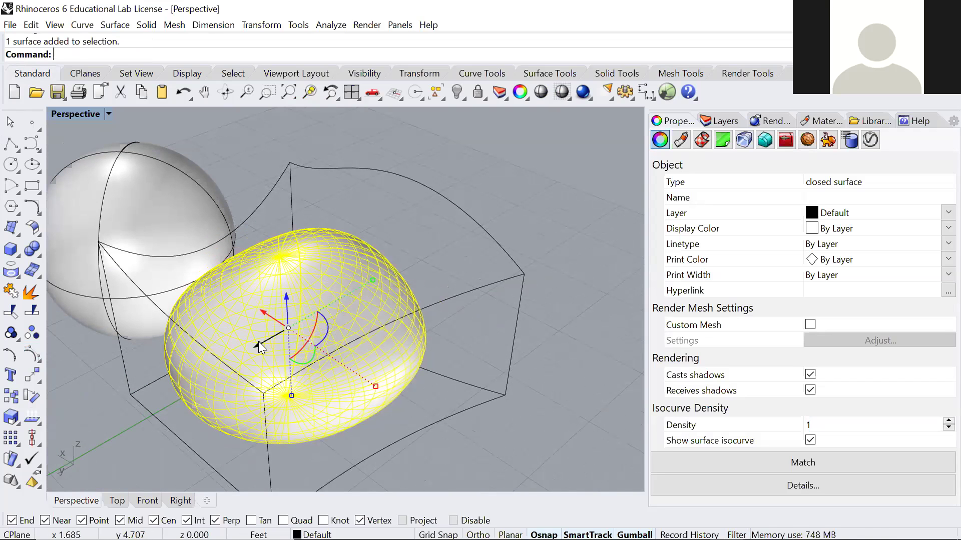
{"action": "left_click_drag", "start_coordinate": [457, 274], "coordinate": [345, 331]}
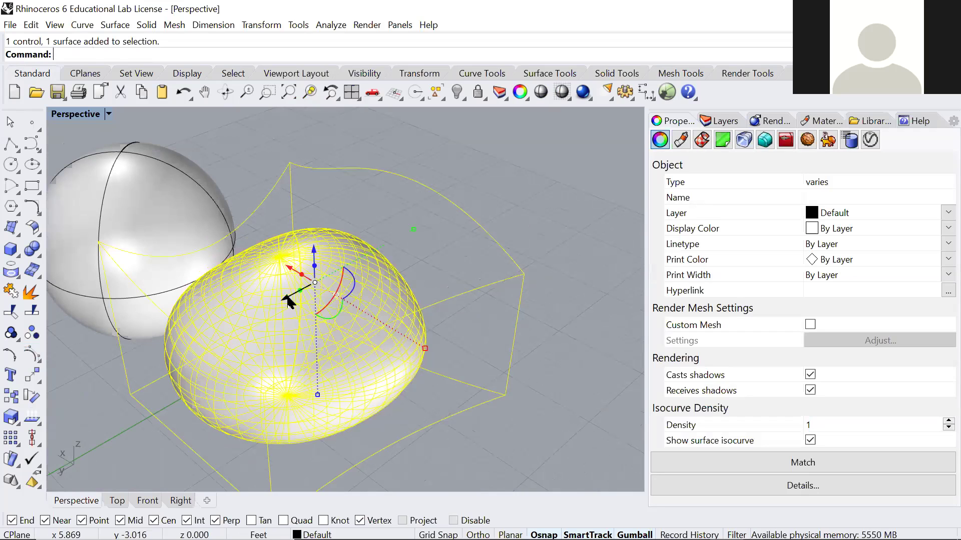
{"action": "left_click_drag", "start_coordinate": [289, 302], "coordinate": [555, 402]}
{"action": "left_click", "coordinate": [555, 403]}
Try to move only the deformed sphere along the Y axis without its cage.
{"action": "left_click", "coordinate": [445, 326]}
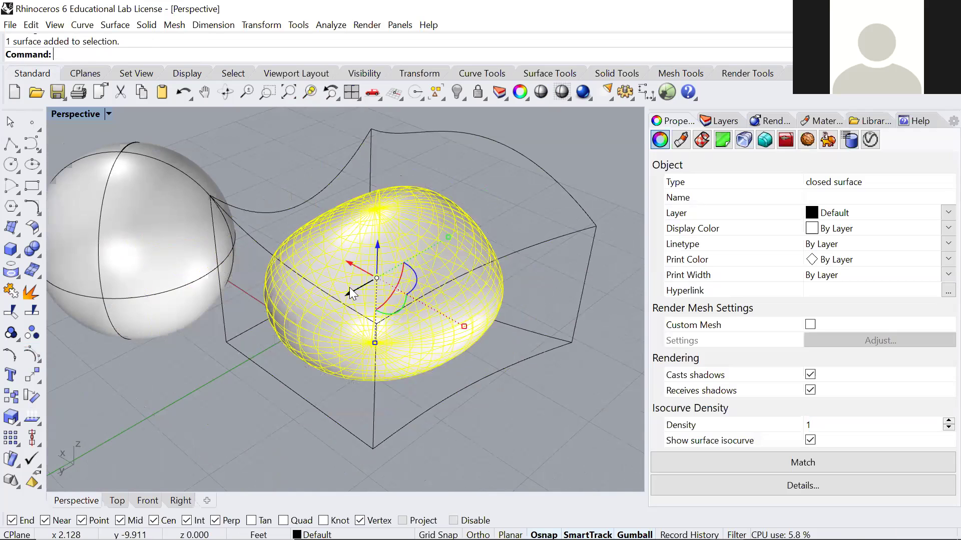
{"action": "left_click_drag", "start_coordinate": [349, 290], "coordinate": [426, 250]}
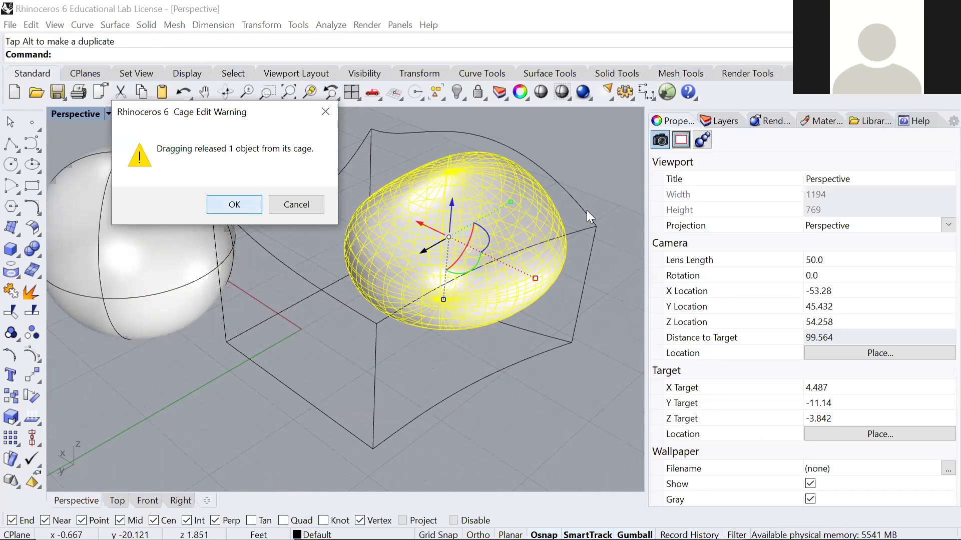
{"action": "left_click", "coordinate": [236, 205]}
{"action": "left_click", "coordinate": [603, 169]}
{"action": "key", "text": "ctrl+z"}
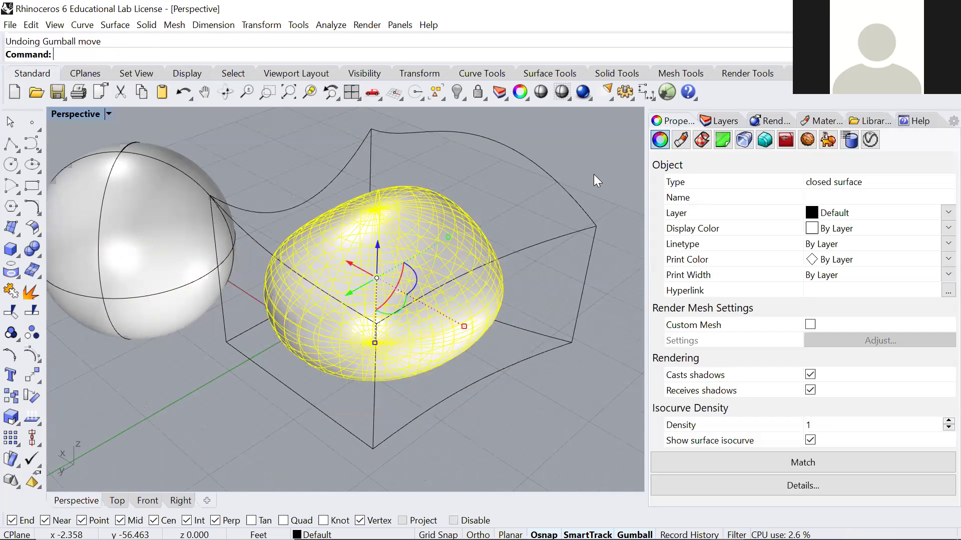
Reselect both the cage and the deformed sphere and move them a little further along the Y axis.
{"action": "left_click_drag", "start_coordinate": [593, 171], "coordinate": [473, 249]}
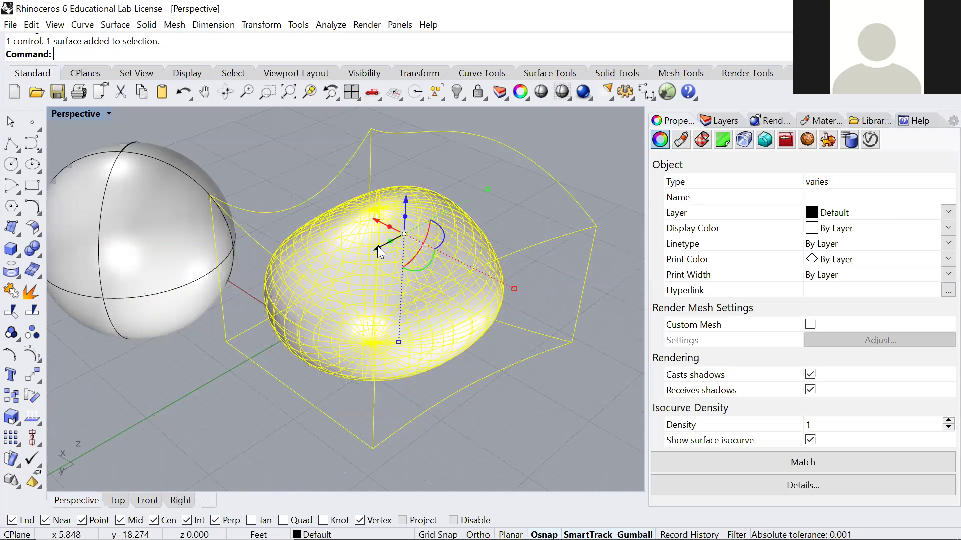
{"action": "left_click_drag", "start_coordinate": [378, 247], "coordinate": [438, 231]}
{"action": "left_click", "coordinate": [545, 417]}
Delete the two undeformed spheres.
{"action": "scroll", "coordinate": [475, 347], "scroll_direction": "down", "scroll_amount": 2}
{"action": "scroll", "coordinate": [477, 349], "scroll_direction": "down", "scroll_amount": 2}
{"action": "mouse_move", "coordinate": [479, 349]}
{"action": "right_mouse_down"}
{"action": "mouse_move", "coordinate": [471, 300]}
{"action": "mouse_move", "coordinate": [478, 355]}
{"action": "right_mouse_up"}
{"action": "scroll", "coordinate": [403, 375], "scroll_direction": "down", "scroll_amount": 4}
{"action": "right_click_drag", "start_coordinate": [396, 376], "coordinate": [358, 286], "text": "shift"}
{"action": "left_click", "coordinate": [262, 198]}
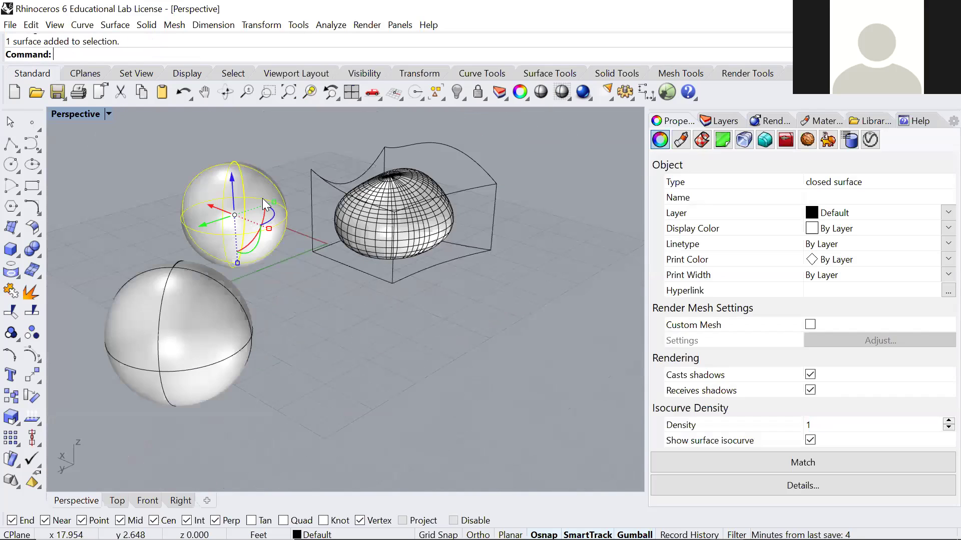
{"action": "key", "text": "Delete"}
{"action": "left_click", "coordinate": [244, 329]}
{"action": "key", "text": "Delete"}
Copy the deformed sphere with its cage to a spot about 59 ft away across the grid.
{"action": "left_click_drag", "start_coordinate": [484, 308], "coordinate": [372, 220]}
{"action": "right_click_drag", "start_coordinate": [372, 226], "coordinate": [394, 314]}
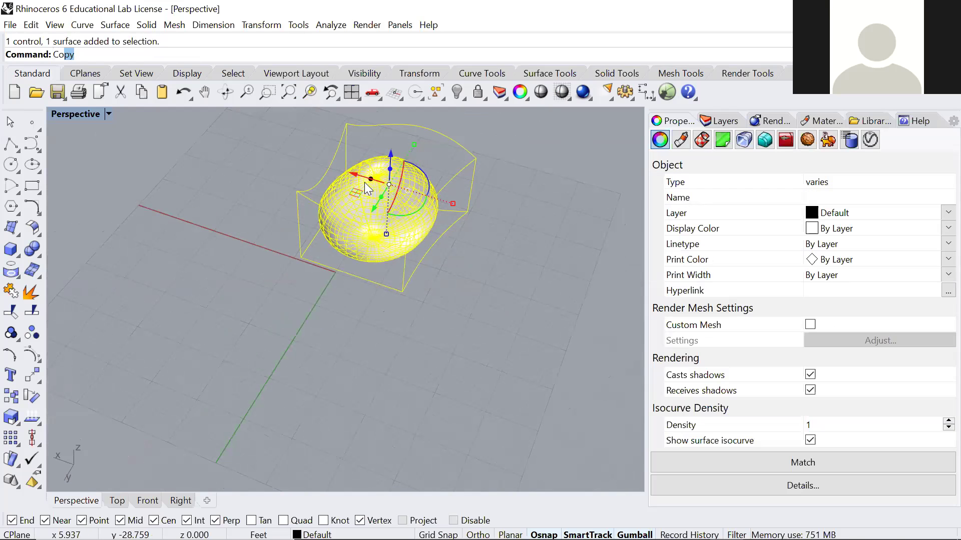
{"action": "key", "text": "Return"}
{"action": "left_click", "coordinate": [500, 283]}
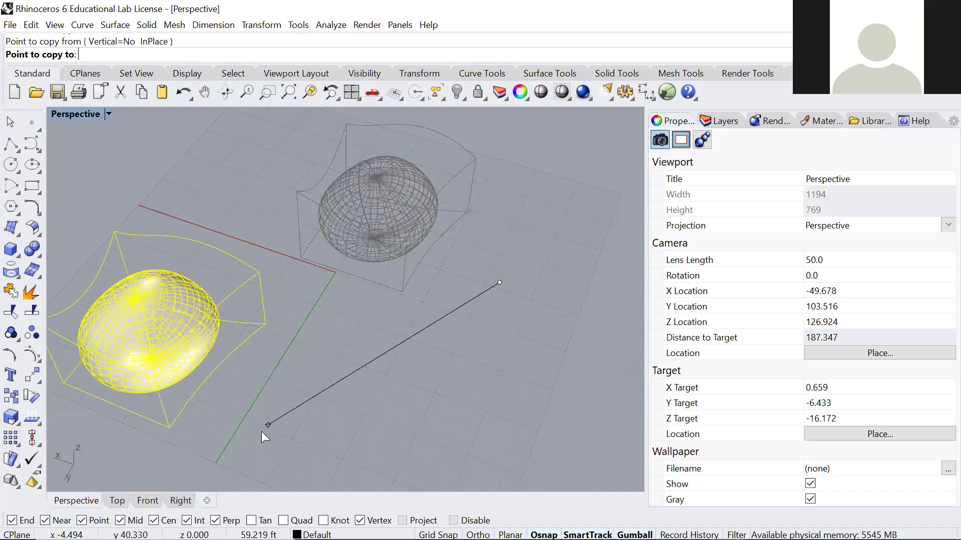
{"action": "left_click", "coordinate": [261, 431]}
{"action": "key", "text": "Return"}
{"action": "key", "text": "Escape"}
Delete the control cage of the copied shape, keeping its surface.
{"action": "right_click_drag", "start_coordinate": [261, 427], "coordinate": [223, 240]}
{"action": "scroll", "coordinate": [223, 239], "scroll_direction": "up", "scroll_amount": 4}
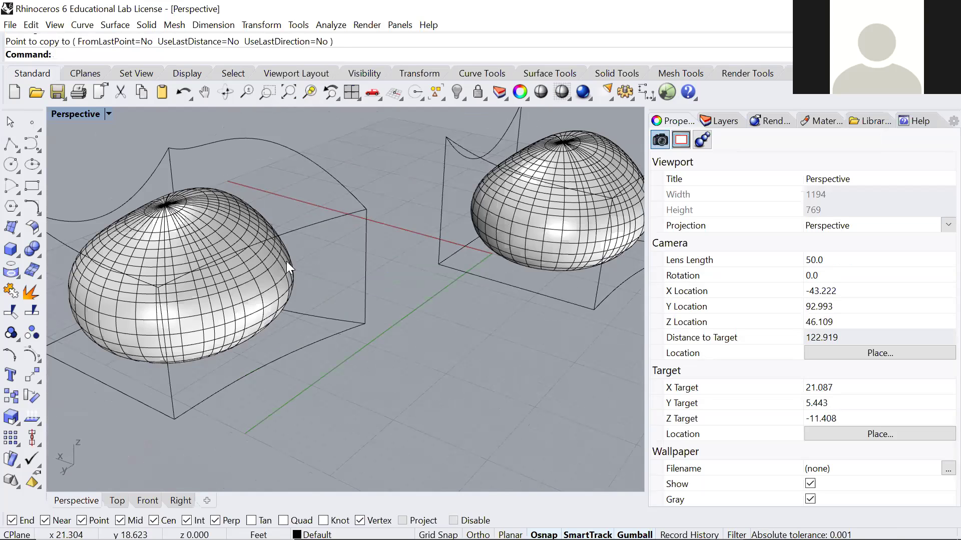
{"action": "scroll", "coordinate": [358, 225], "scroll_direction": "down", "scroll_amount": 4}
{"action": "left_click", "coordinate": [345, 246]}
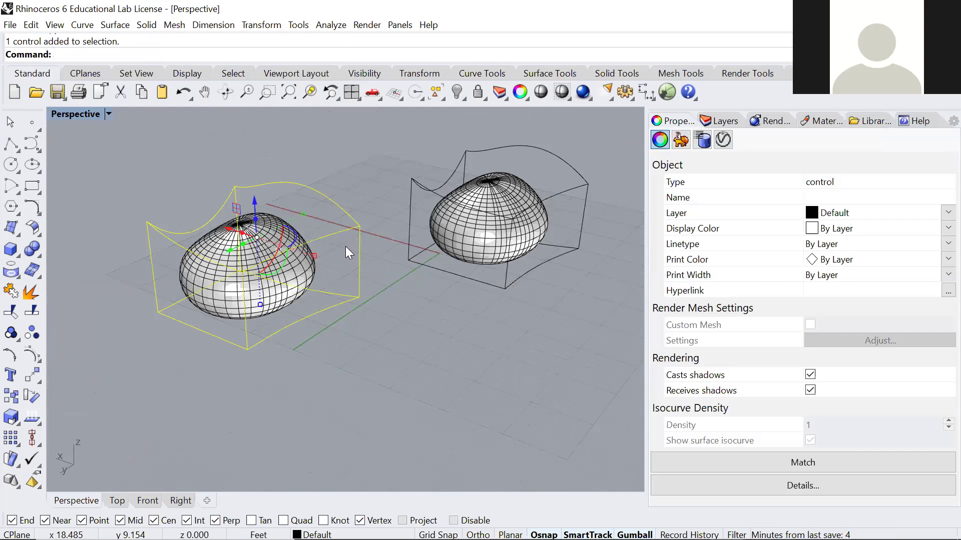
{"action": "key", "text": "Delete"}
{"action": "left_click", "coordinate": [287, 271]}
{"action": "left_click", "coordinate": [337, 303]}
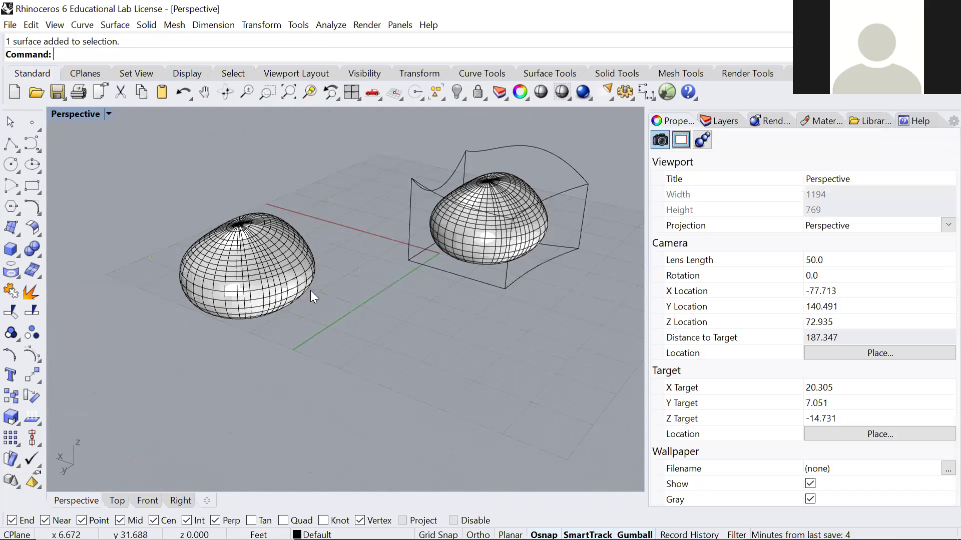
Start CageEdit on the copied deformed surface, using a bounding box control in the World coordinate system.
{"action": "scroll", "coordinate": [311, 295], "scroll_direction": "up", "scroll_amount": 3}
{"action": "scroll", "coordinate": [304, 299], "scroll_direction": "down", "scroll_amount": 2}
{"action": "left_click", "coordinate": [366, 350]}
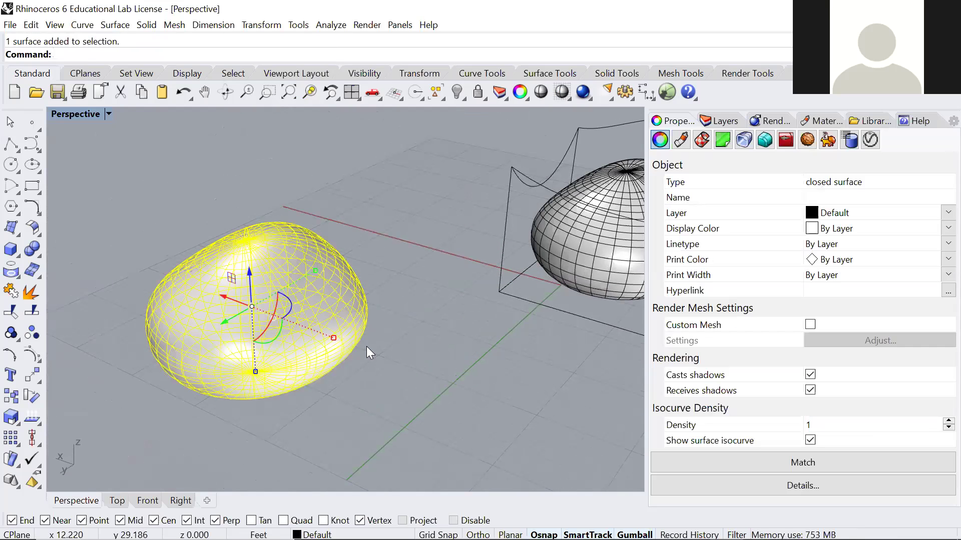
{"action": "type", "text": "CageEdit"}
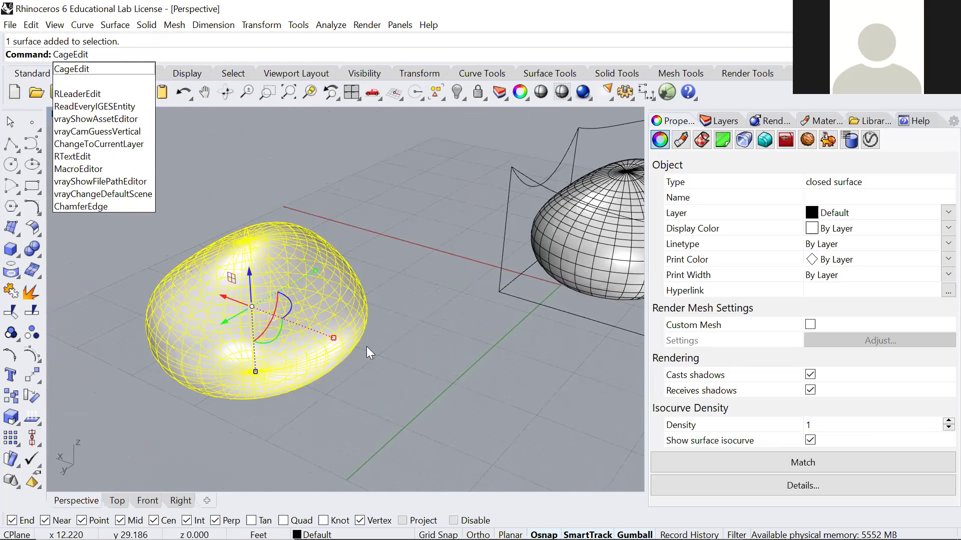
{"action": "key", "text": "Return"}
{"action": "left_click", "coordinate": [132, 54]}
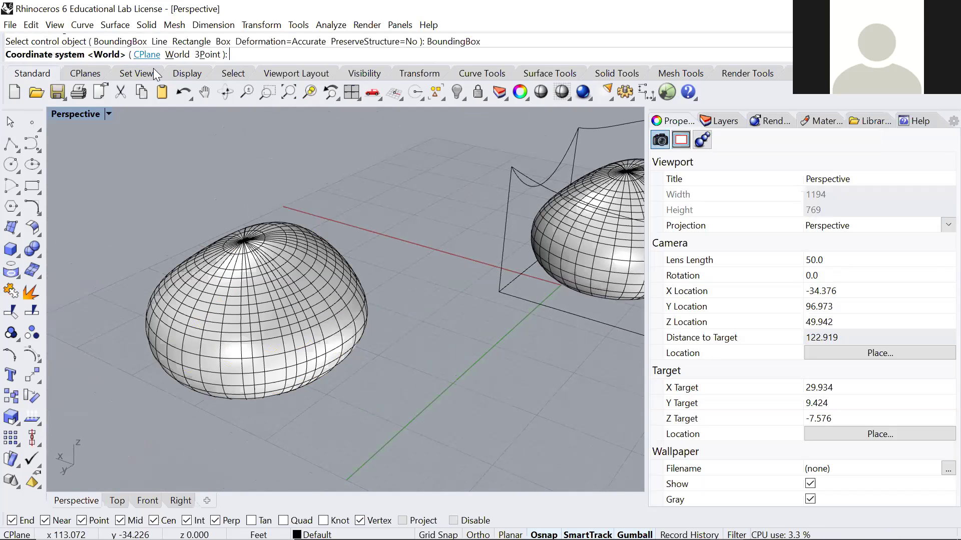
{"action": "key", "text": "Return"}
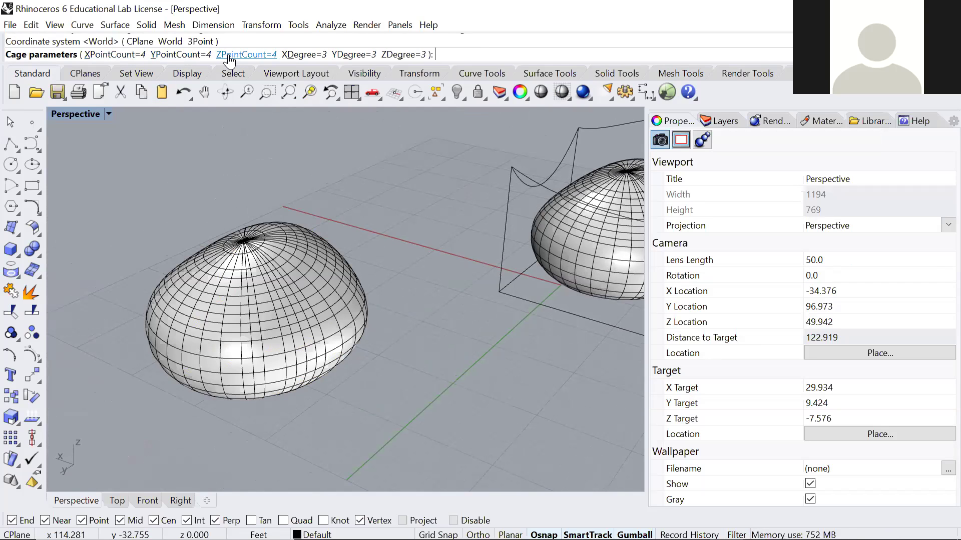
Set the cage's X, Y and Z point counts to 10 and create it with the Global region to edit.
{"action": "left_click", "coordinate": [127, 55]}
{"action": "type", "text": "10"}
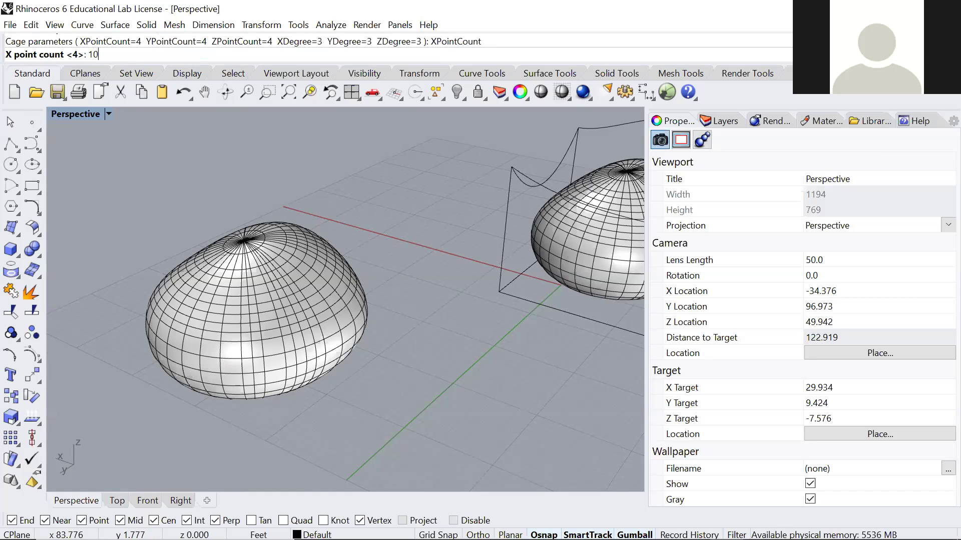
{"action": "key", "text": "Return"}
{"action": "left_click", "coordinate": [177, 53]}
{"action": "type", "text": "1"}
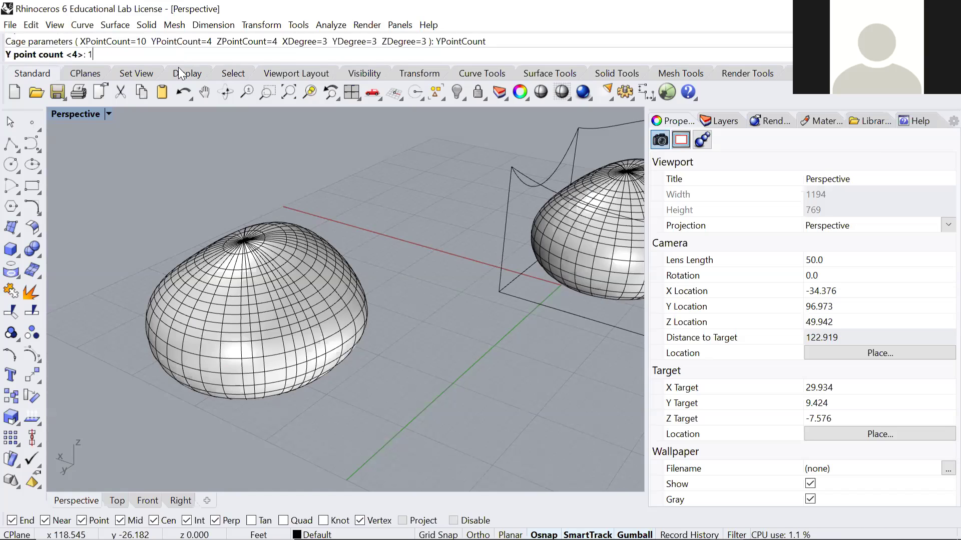
{"action": "type", "text": "0"}
{"action": "key", "text": "Return"}
{"action": "left_click", "coordinate": [253, 55]}
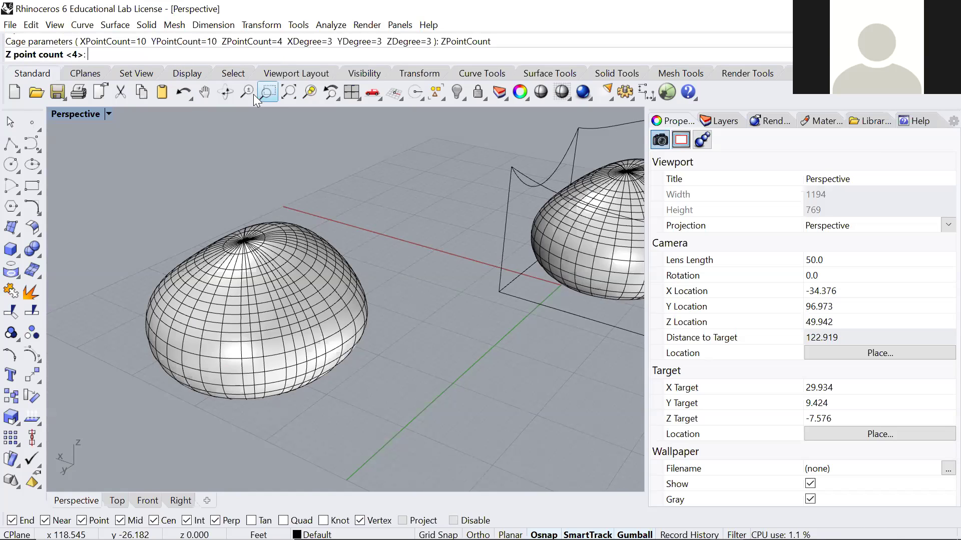
{"action": "type", "text": "10"}
{"action": "key", "text": "Return"}
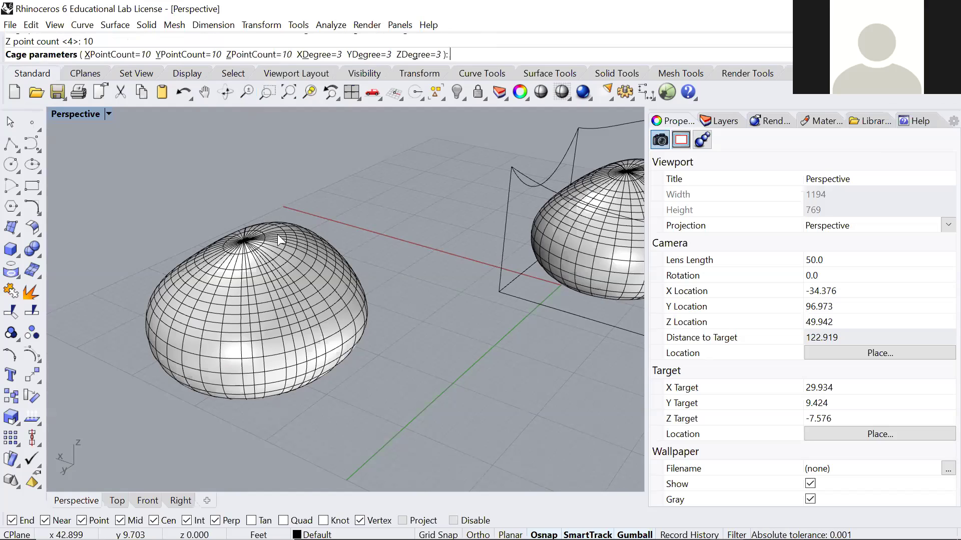
{"action": "key", "text": "Return"}
{"action": "key", "text": "Return"}
Pull a group of cage points in the middle of one vertical side outward along the Y axis to form a nose.
{"action": "right_click_drag", "start_coordinate": [401, 333], "coordinate": [408, 302]}
{"action": "scroll", "coordinate": [407, 220], "scroll_direction": "up", "scroll_amount": 7}
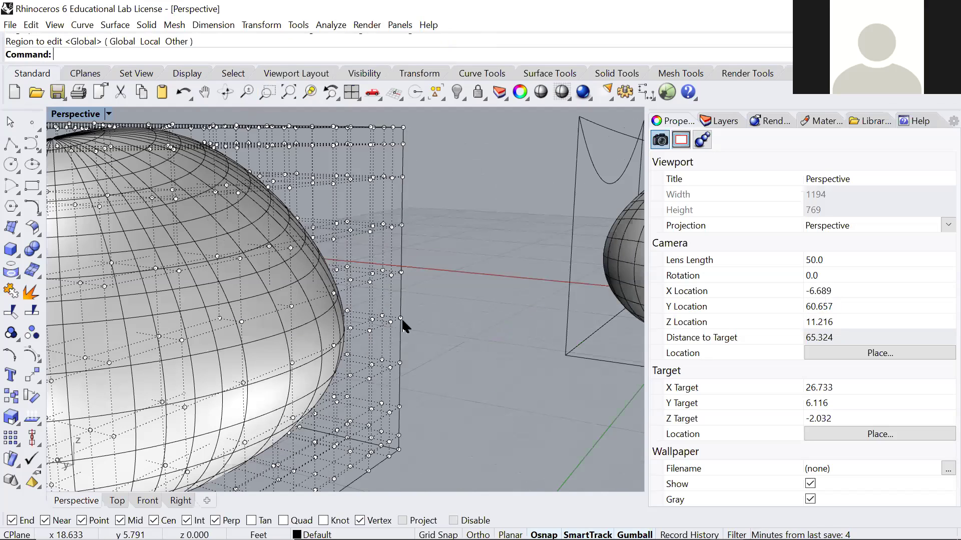
{"action": "scroll", "coordinate": [402, 402], "scroll_direction": "down", "scroll_amount": 9}
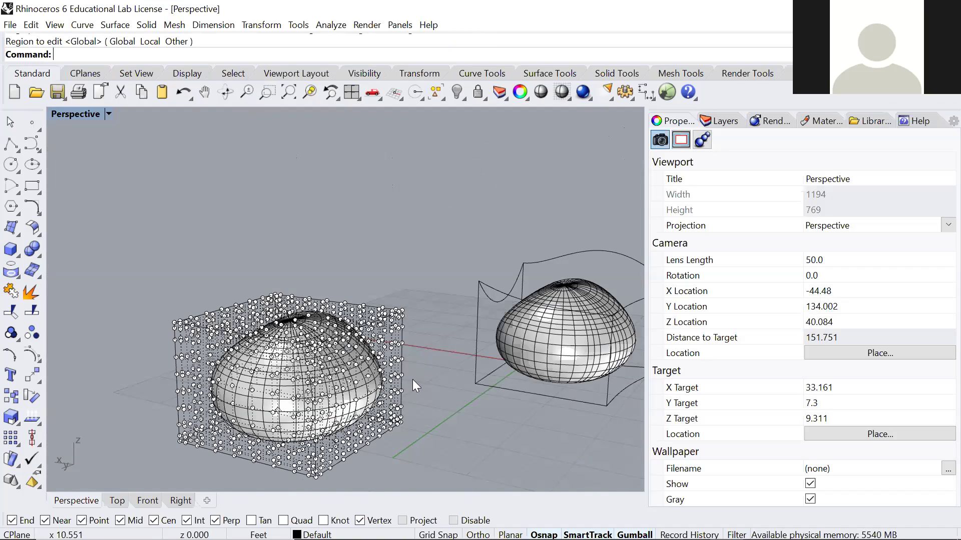
{"action": "scroll", "coordinate": [405, 373], "scroll_direction": "up", "scroll_amount": 10}
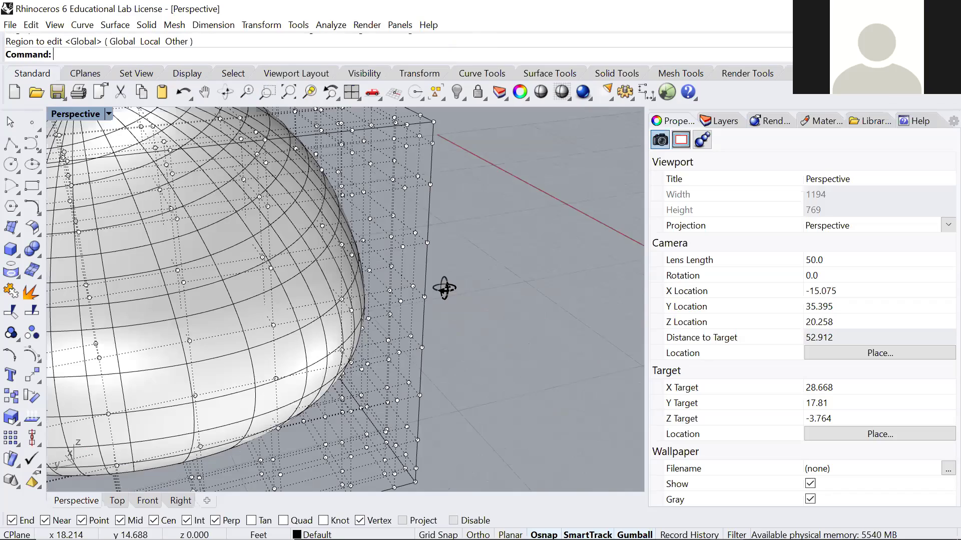
{"action": "right_click_drag", "start_coordinate": [436, 279], "coordinate": [315, 174]}
{"action": "scroll", "coordinate": [314, 170], "scroll_direction": "down", "scroll_amount": 2}
{"action": "left_click_drag", "start_coordinate": [321, 161], "coordinate": [384, 331]}
{"action": "scroll", "coordinate": [419, 325], "scroll_direction": "down", "scroll_amount": 5}
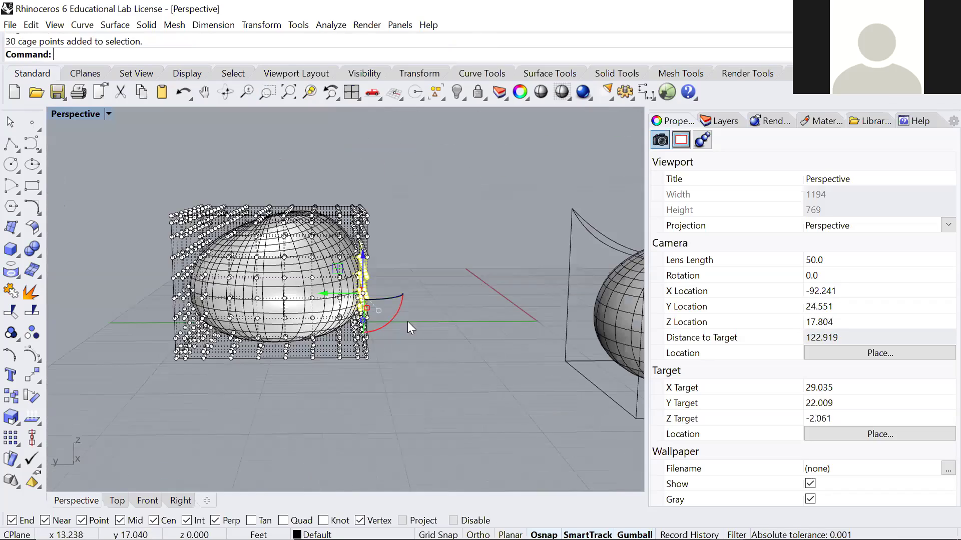
{"action": "right_click_drag", "start_coordinate": [418, 324], "coordinate": [396, 374]}
{"action": "left_click_drag", "start_coordinate": [333, 297], "coordinate": [348, 309]}
{"action": "scroll", "coordinate": [348, 309], "scroll_direction": "up", "scroll_amount": 5}
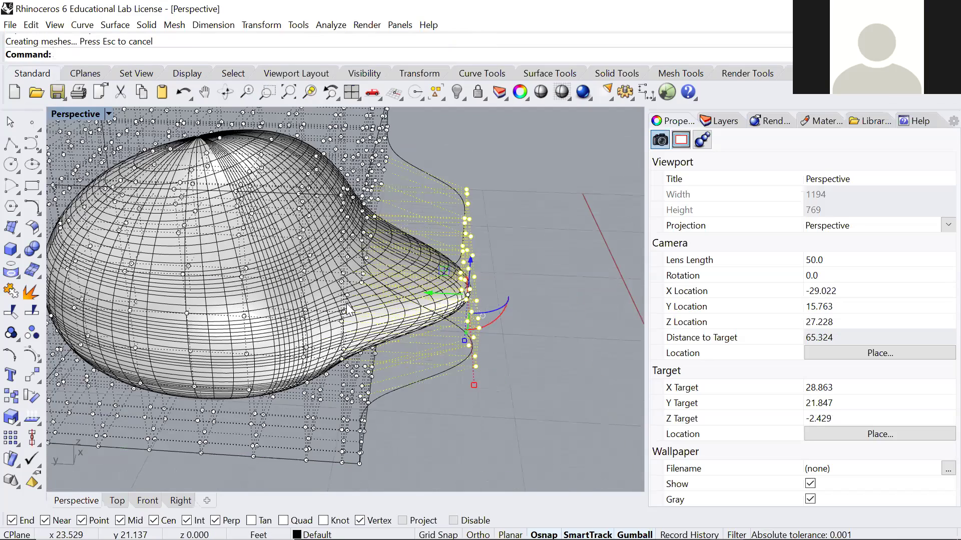
Select the cage points around an upper corner of the cage and raise them along the Z axis.
{"action": "scroll", "coordinate": [264, 313], "scroll_direction": "down", "scroll_amount": 4}
{"action": "right_click_drag", "start_coordinate": [264, 313], "coordinate": [211, 350]}
{"action": "right_click_drag", "start_coordinate": [270, 200], "coordinate": [320, 260], "text": "shift"}
{"action": "right_click_drag", "start_coordinate": [321, 260], "coordinate": [263, 219]}
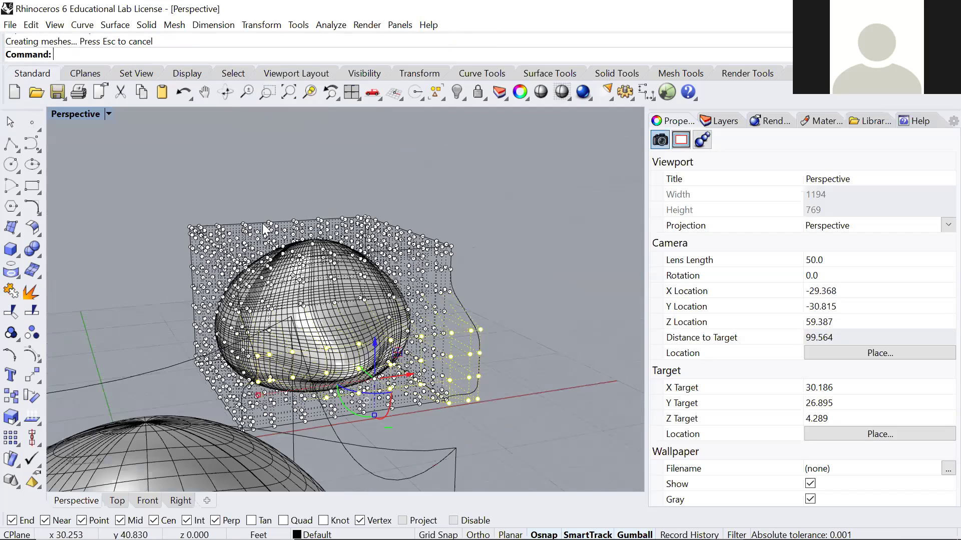
{"action": "left_click_drag", "start_coordinate": [157, 216], "coordinate": [293, 302]}
{"action": "scroll", "coordinate": [257, 242], "scroll_direction": "down", "scroll_amount": 3}
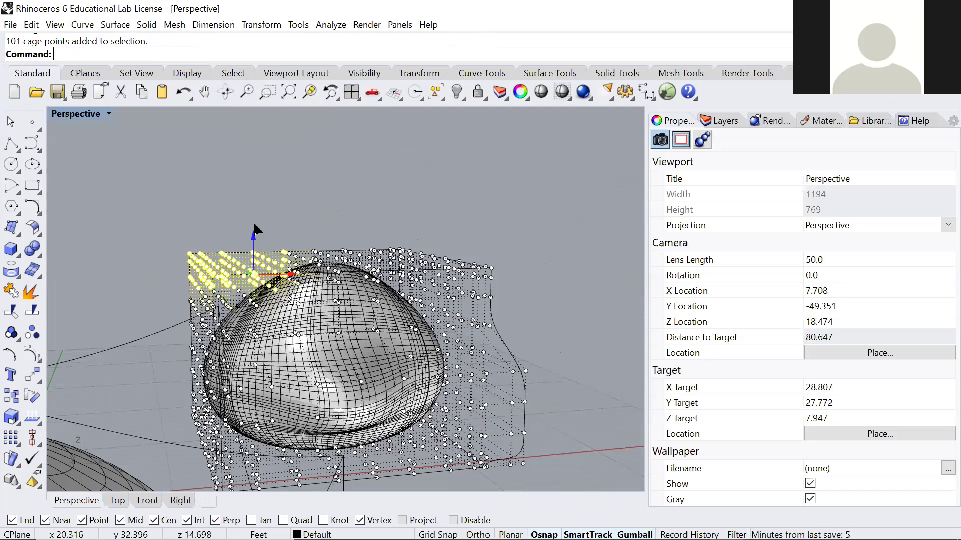
{"action": "left_click_drag", "start_coordinate": [256, 258], "coordinate": [254, 237]}
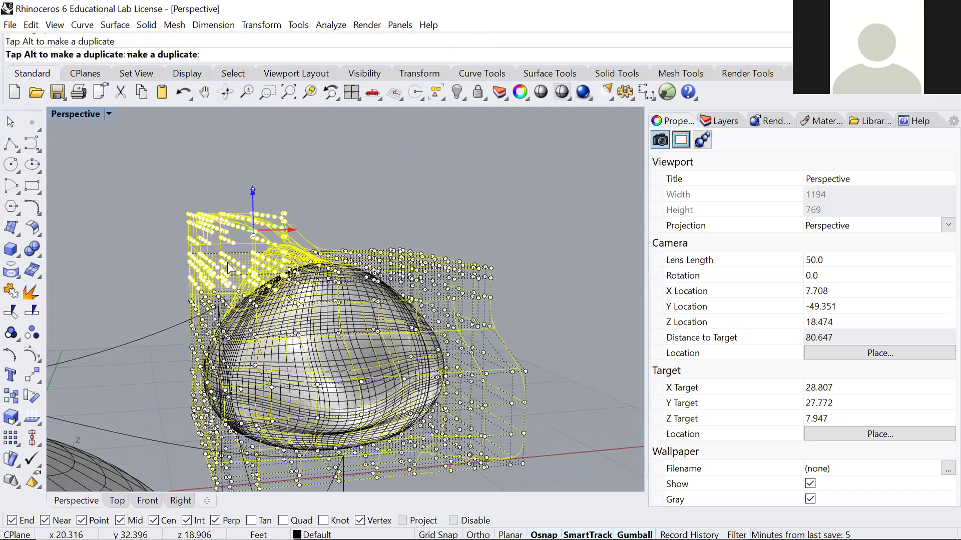
Try scaling up the selected upper-corner cage points.
{"action": "right_click_drag", "start_coordinate": [228, 263], "coordinate": [306, 320]}
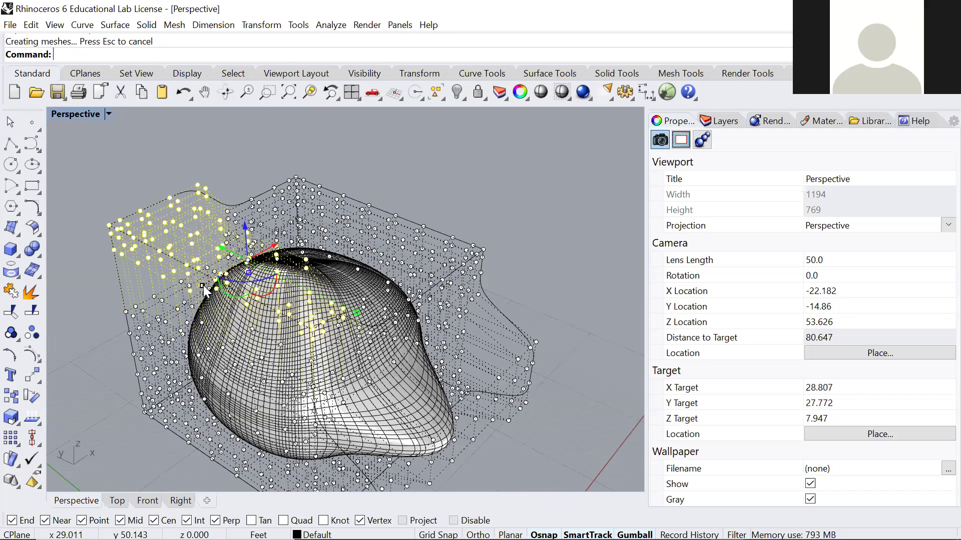
{"action": "left_click_drag", "start_coordinate": [203, 285], "coordinate": [262, 304]}
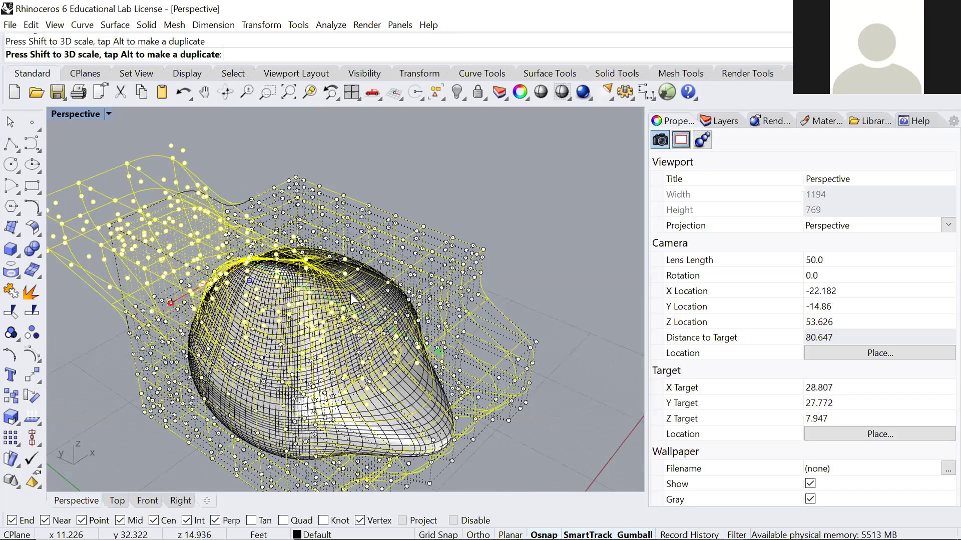
{"action": "left_click", "coordinate": [459, 256]}
{"action": "right_click_drag", "start_coordinate": [444, 273], "coordinate": [337, 249]}
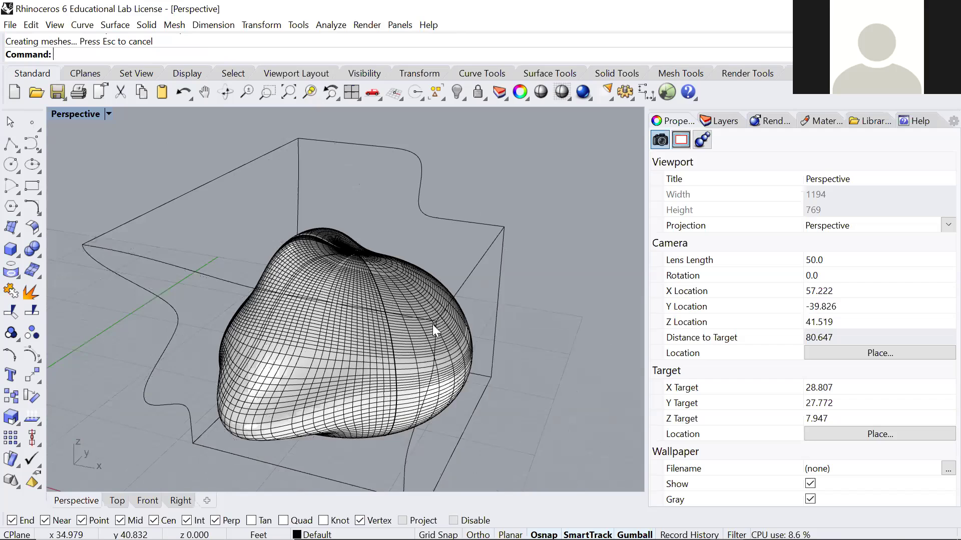
{"action": "right_click_drag", "start_coordinate": [435, 325], "coordinate": [490, 172]}
Show the cage's control points again, undo the last scaling of the corner points and hide the points.
{"action": "left_click", "coordinate": [489, 173]}
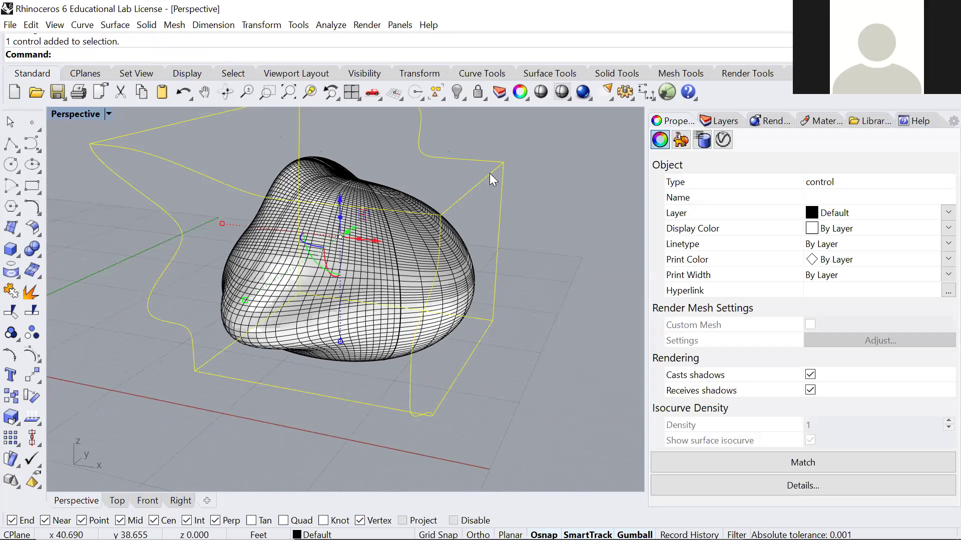
{"action": "left_click_drag", "start_coordinate": [493, 176], "coordinate": [395, 270]}
{"action": "left_click", "coordinate": [477, 192]}
{"action": "left_click", "coordinate": [474, 186]}
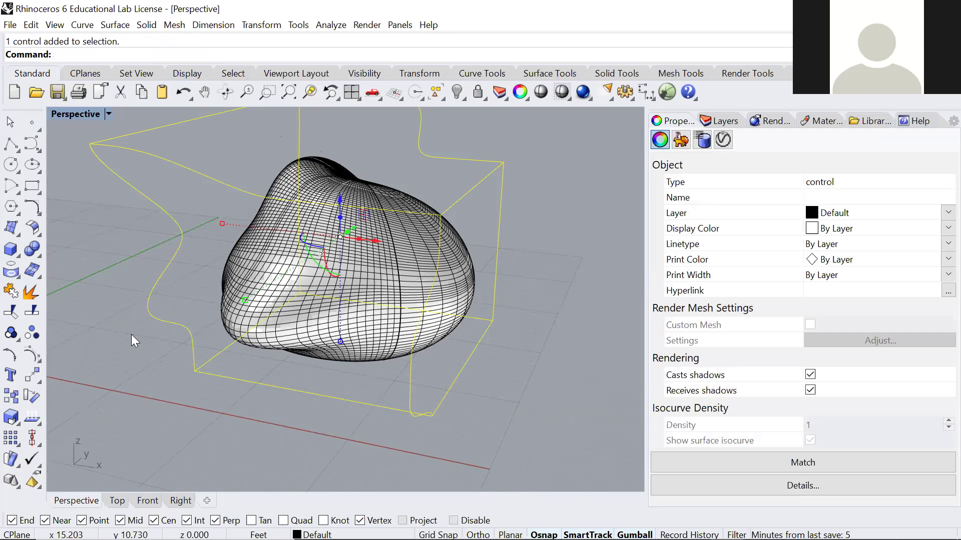
{"action": "left_click", "coordinate": [32, 356]}
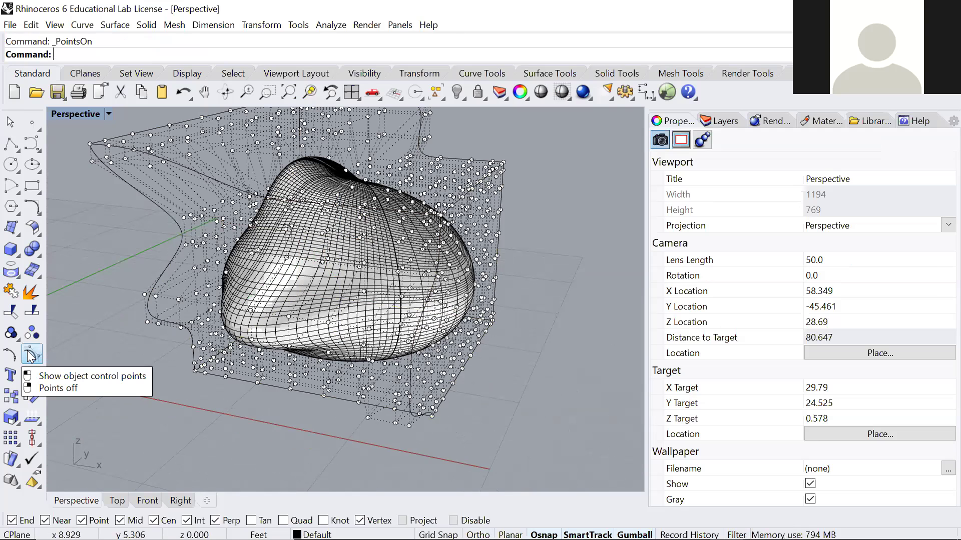
{"action": "key", "text": "ctrl+z"}
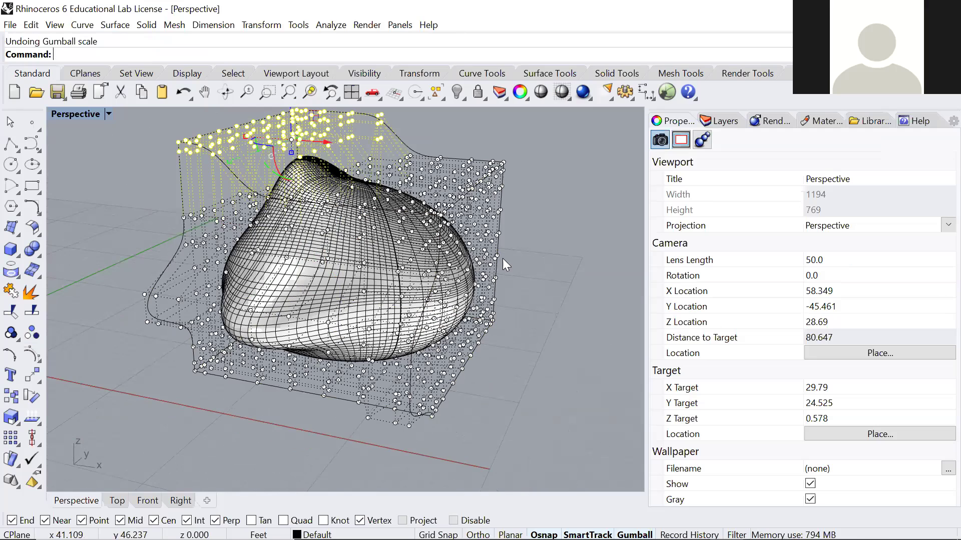
{"action": "key", "text": "Escape"}
{"action": "key", "text": "Escape"}
Examine the shape and dense isocurves of the newly deformed surface from several sides.
{"action": "left_click", "coordinate": [496, 183]}
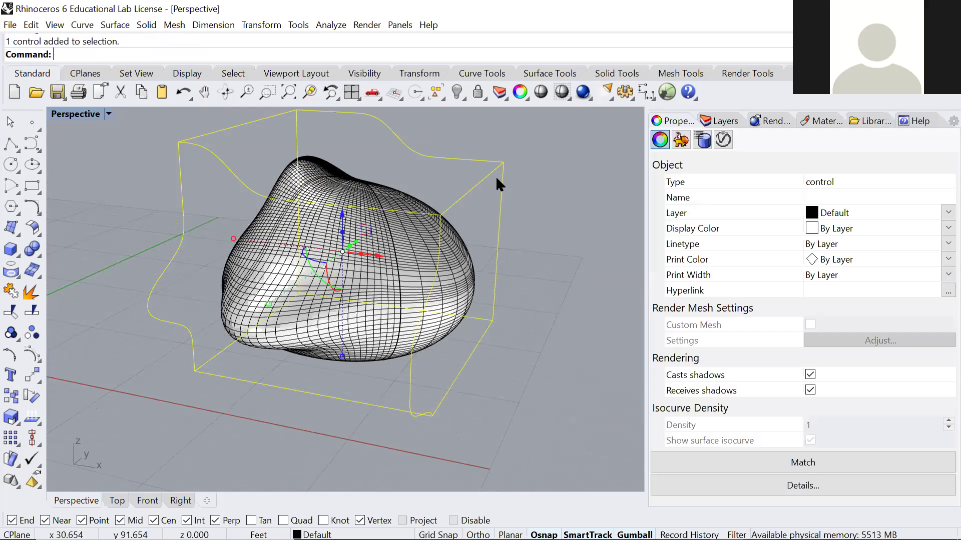
{"action": "right_click_drag", "start_coordinate": [496, 178], "coordinate": [395, 243]}
{"action": "left_click", "coordinate": [278, 239]}
{"action": "right_click_drag", "start_coordinate": [278, 240], "coordinate": [324, 203]}
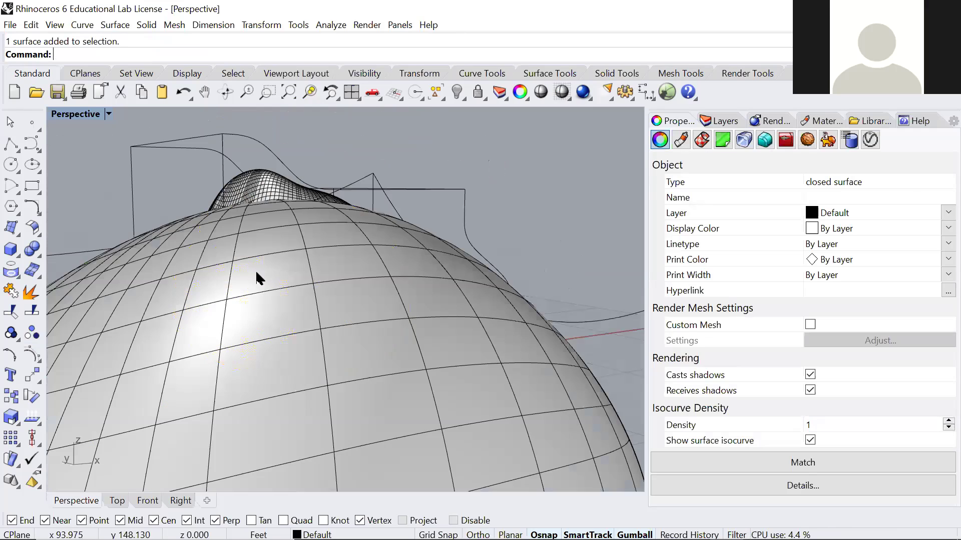
{"action": "scroll", "coordinate": [256, 272], "scroll_direction": "up", "scroll_amount": 4}
{"action": "right_click_drag", "start_coordinate": [256, 272], "coordinate": [356, 303]}
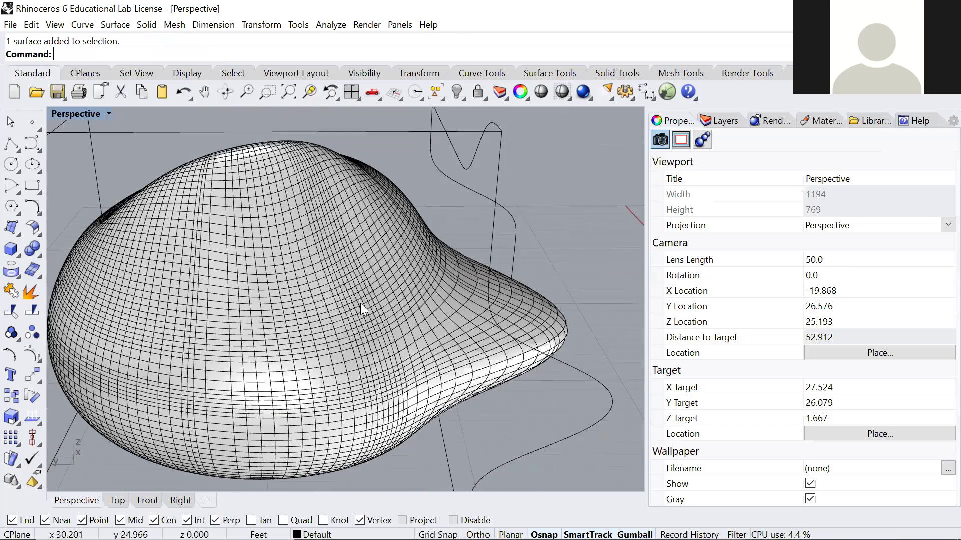
{"action": "right_click_drag", "start_coordinate": [429, 312], "coordinate": [304, 342]}
{"action": "scroll", "coordinate": [226, 332], "scroll_direction": "down", "scroll_amount": 6}
Delete the control cages of both deformed spheres, keeping the surfaces.
{"action": "left_click", "coordinate": [336, 382]}
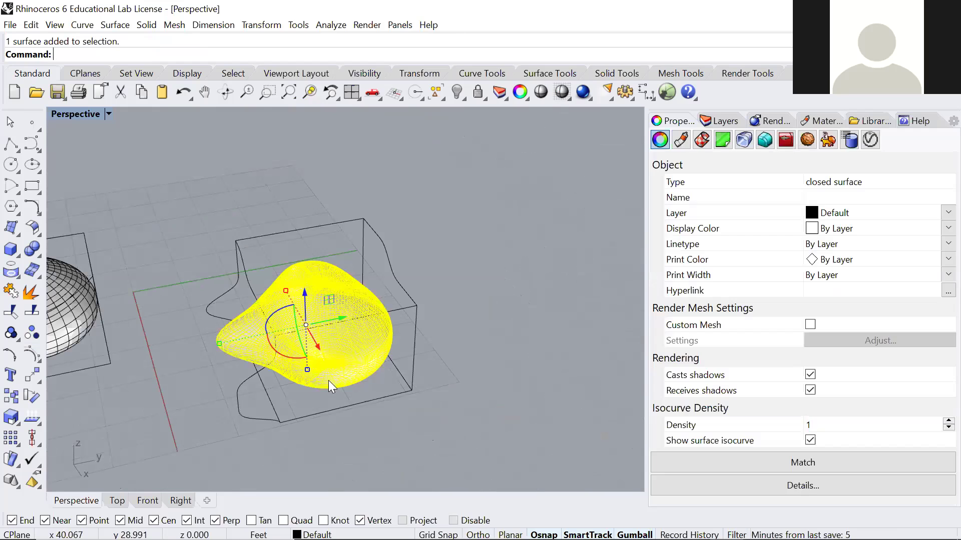
{"action": "left_click", "coordinate": [417, 313]}
{"action": "key", "text": "Delete"}
{"action": "left_click", "coordinate": [367, 336]}
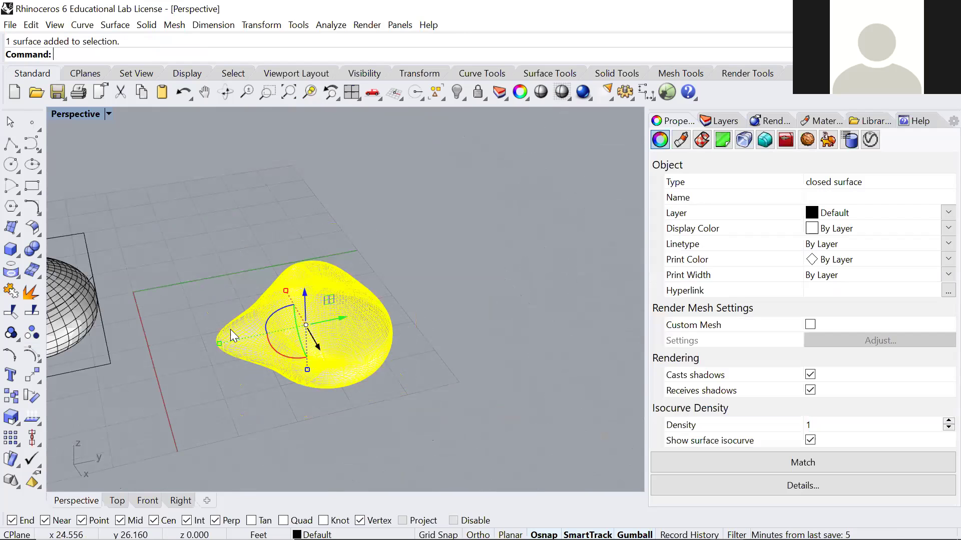
{"action": "left_click", "coordinate": [86, 239]}
{"action": "key", "text": "Delete"}
Move the coarser deformed sphere against the densely lined one so that the two shapes intersect.
{"action": "right_click_drag", "start_coordinate": [175, 337], "coordinate": [444, 357]}
{"action": "left_click", "coordinate": [601, 275]}
{"action": "right_click_drag", "start_coordinate": [466, 378], "coordinate": [507, 400]}
{"action": "left_click_drag", "start_coordinate": [453, 337], "coordinate": [142, 345]}
{"action": "right_click_drag", "start_coordinate": [281, 334], "coordinate": [185, 219]}
{"action": "scroll", "coordinate": [185, 218], "scroll_direction": "up", "scroll_amount": 6}
{"action": "left_click_drag", "start_coordinate": [212, 218], "coordinate": [211, 268]}
{"action": "right_click_drag", "start_coordinate": [300, 306], "coordinate": [366, 386]}
{"action": "right_click_drag", "start_coordinate": [414, 191], "coordinate": [349, 225]}
{"action": "key", "text": "Escape"}
{"action": "scroll", "coordinate": [349, 224], "scroll_direction": "down", "scroll_amount": 5}
{"action": "right_click_drag", "start_coordinate": [412, 252], "coordinate": [363, 307], "text": "shift"}
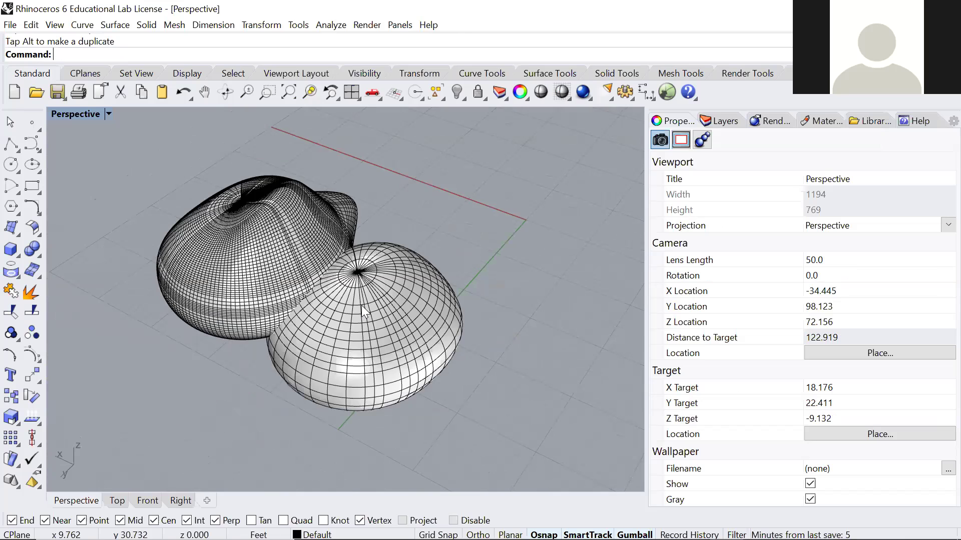
Subtract the coarser sphere from the densely lined shape with BooleanDifference and inspect the cut.
{"action": "type", "text": "Boolean"}
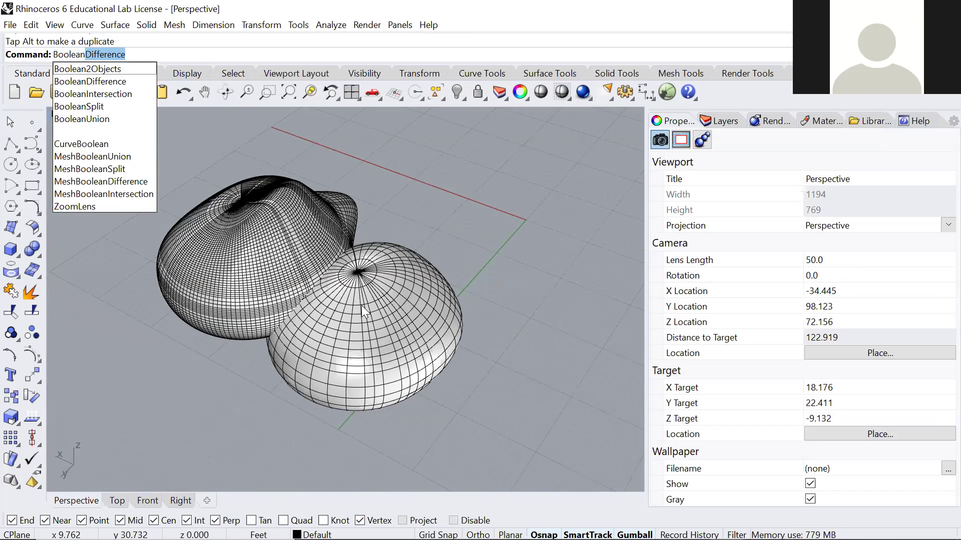
{"action": "type", "text": "D"}
{"action": "key", "text": "Return"}
{"action": "left_click", "coordinate": [237, 254]}
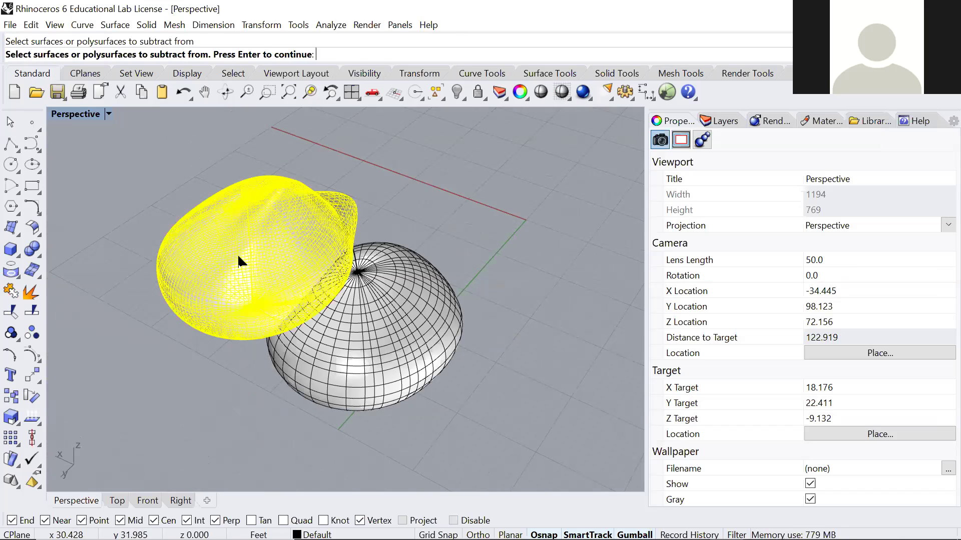
{"action": "key", "text": "Return"}
{"action": "left_click", "coordinate": [366, 324]}
{"action": "key", "text": "Return"}
{"action": "scroll", "coordinate": [321, 300], "scroll_direction": "up", "scroll_amount": 5}
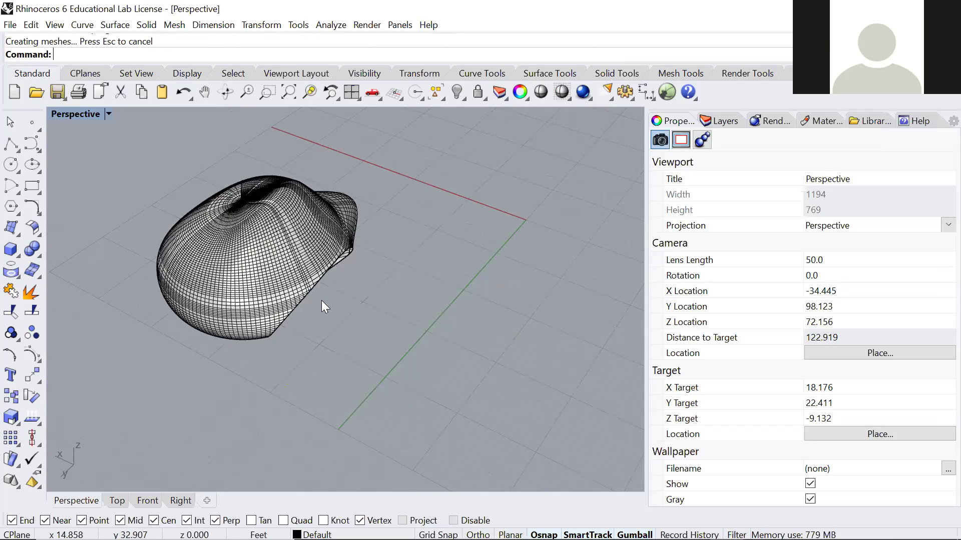
{"action": "mouse_move", "coordinate": [322, 301]}
{"action": "right_mouse_down"}
{"action": "mouse_move", "coordinate": [291, 250]}
{"action": "mouse_move", "coordinate": [378, 196]}
{"action": "mouse_move", "coordinate": [356, 343]}
{"action": "right_mouse_up"}
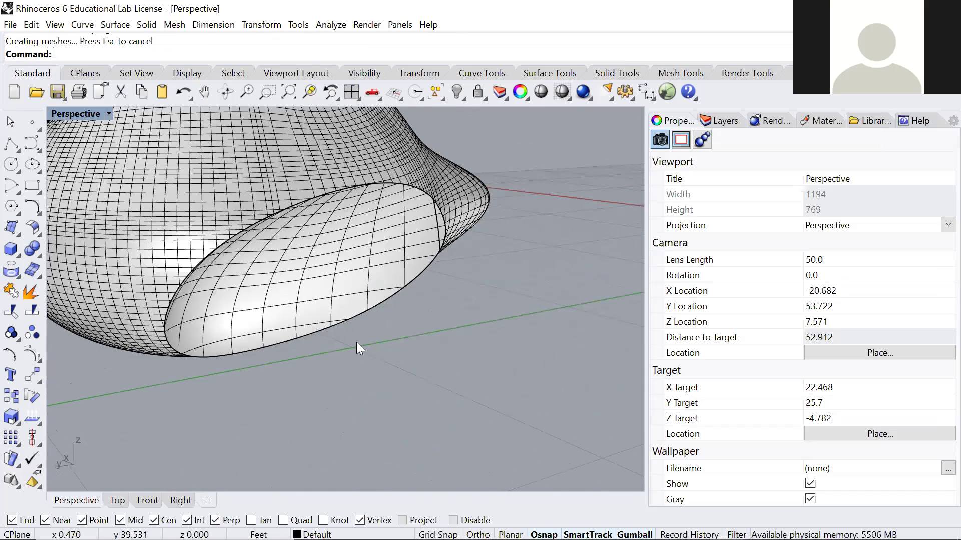
Undo the Boolean difference between the two deformed spheres.
{"action": "key", "text": "ctrl+z"}
{"action": "scroll", "coordinate": [333, 331], "scroll_direction": "down", "scroll_amount": 8}
{"action": "right_click_drag", "start_coordinate": [333, 332], "coordinate": [340, 366]}
{"action": "key", "text": "Escape"}
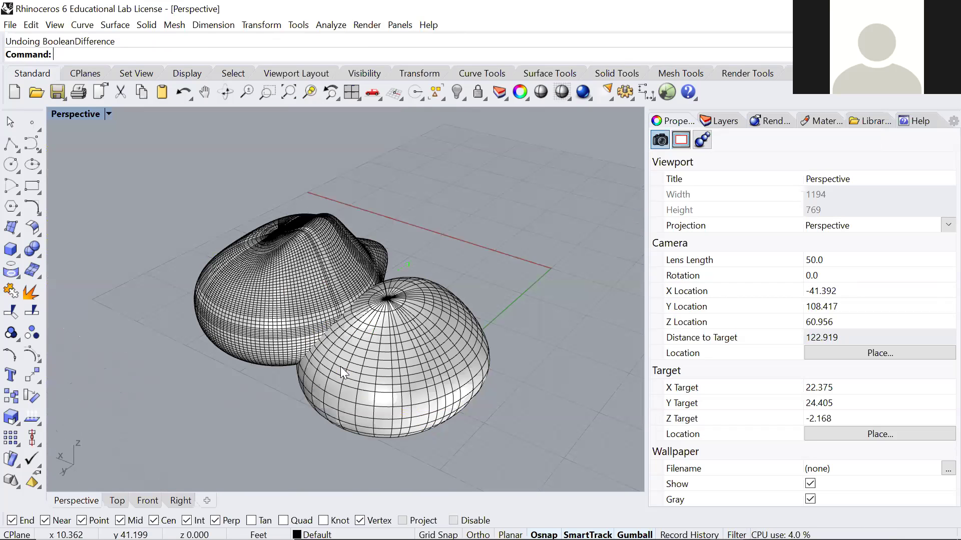
Subtract the densely lined shape from the coarser deformed sphere with BooleanDifference, inspect the cut and undo it.
{"action": "type", "text": "BooleanDifference"}
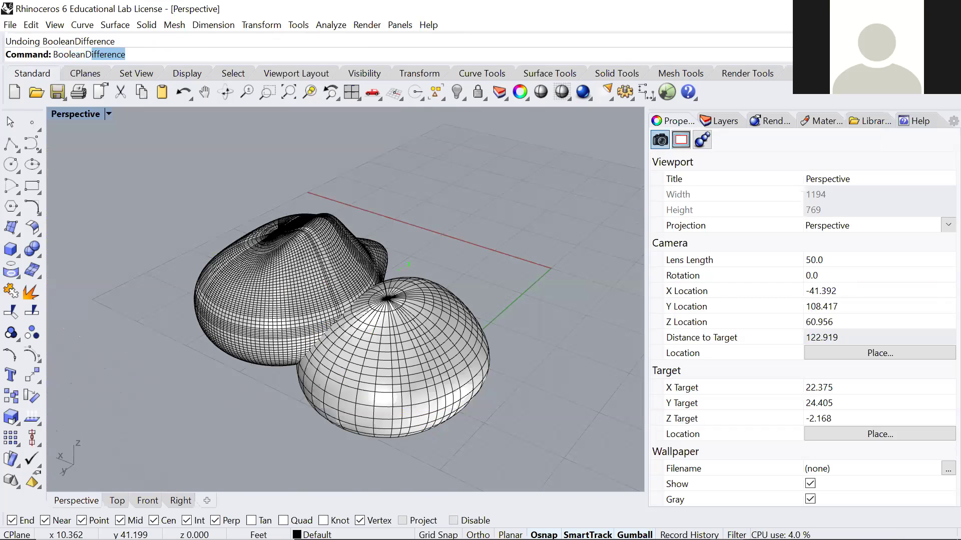
{"action": "key", "text": "Return"}
{"action": "left_click", "coordinate": [415, 398]}
{"action": "key", "text": "Return"}
{"action": "left_click", "coordinate": [284, 298]}
{"action": "key", "text": "Return"}
{"action": "mouse_move", "coordinate": [242, 340]}
{"action": "right_mouse_down"}
{"action": "mouse_move", "coordinate": [393, 335]}
{"action": "mouse_move", "coordinate": [251, 343]}
{"action": "right_mouse_up"}
{"action": "key", "text": "ctrl+z"}
{"action": "key", "text": "Escape"}
Merge the densely lined shape and the coarser deformed sphere into one solid with BooleanUnion.
{"action": "type", "text": "Boo"}
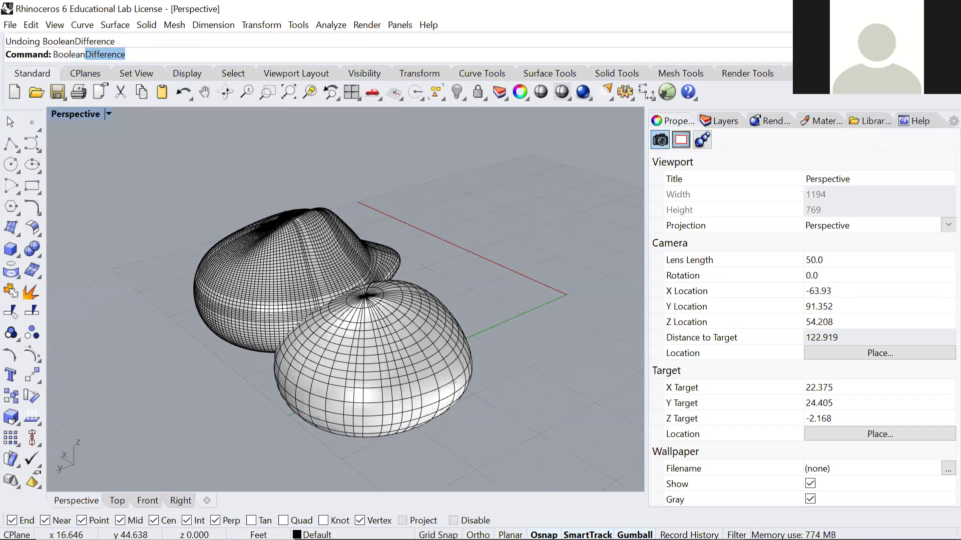
{"action": "type", "text": "leanUnion"}
{"action": "key", "text": "Return"}
{"action": "left_click", "coordinate": [255, 271]}
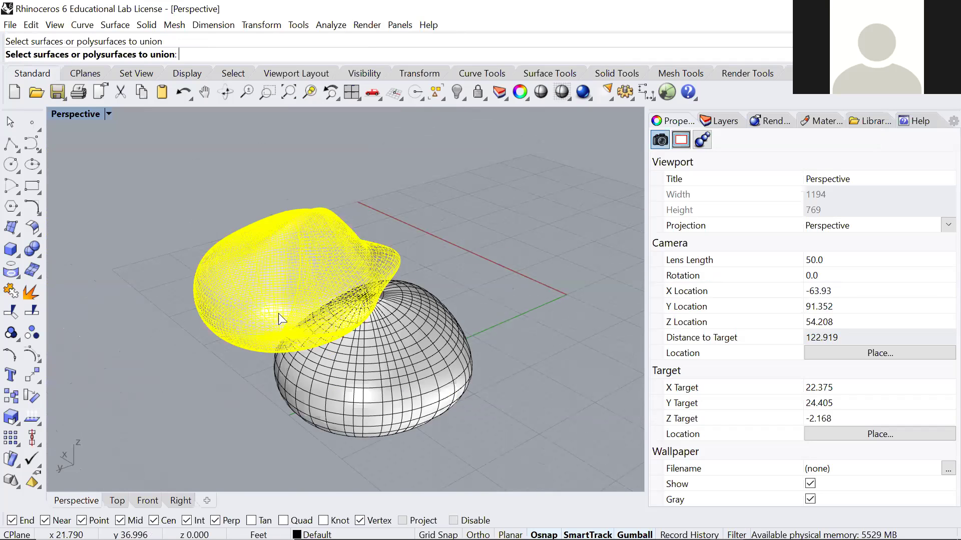
{"action": "scroll", "coordinate": [278, 313], "scroll_direction": "up", "scroll_amount": 4}
{"action": "left_click", "coordinate": [408, 407]}
{"action": "right_click_drag", "start_coordinate": [408, 408], "coordinate": [437, 306]}
{"action": "key", "text": "Return"}
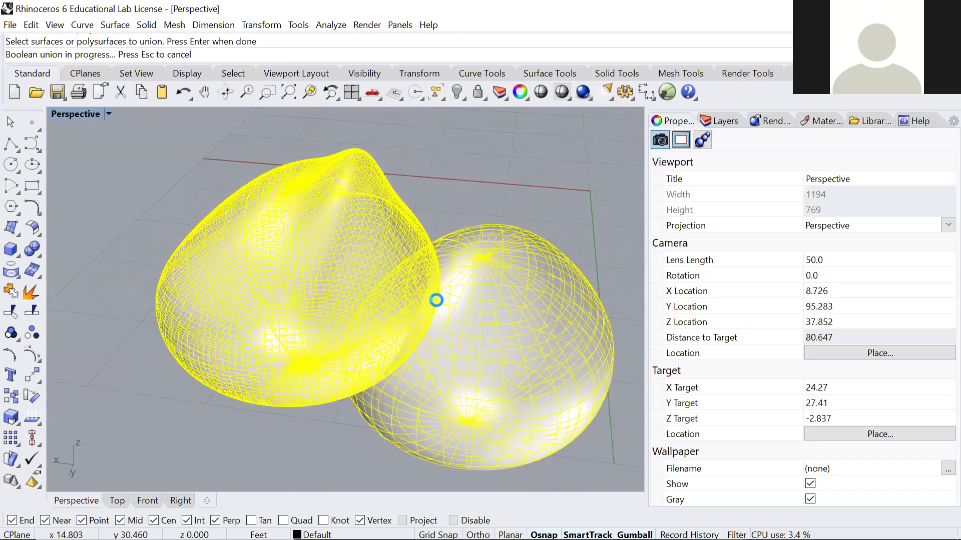
Set the Perspective viewport to Ghosted display mode to look inside the united shape where the two spheres meet.
{"action": "right_click_drag", "start_coordinate": [388, 289], "coordinate": [331, 269]}
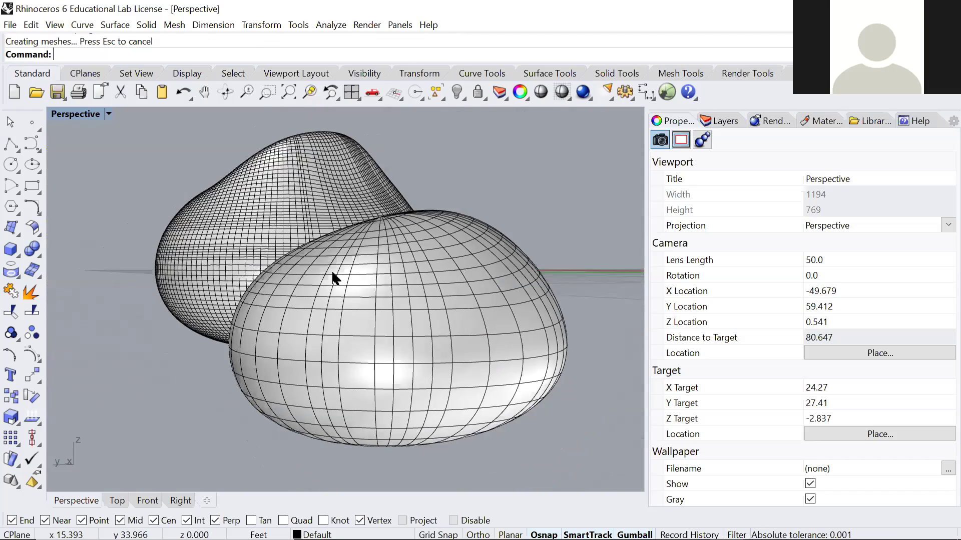
{"action": "scroll", "coordinate": [331, 280], "scroll_direction": "up", "scroll_amount": 6}
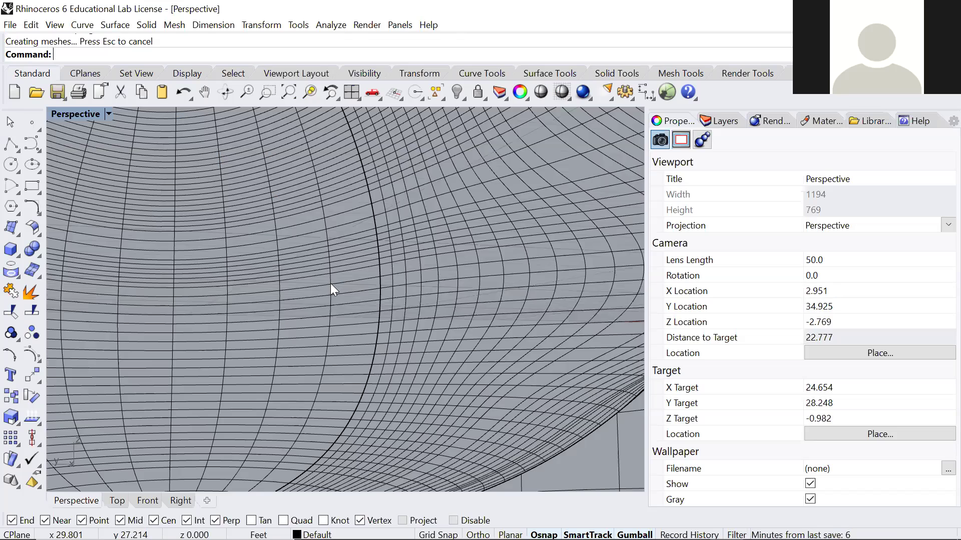
{"action": "scroll", "coordinate": [331, 284], "scroll_direction": "down", "scroll_amount": 10}
{"action": "middle_click", "coordinate": [374, 308]}
{"action": "left_click", "coordinate": [108, 114]}
{"action": "left_click", "coordinate": [163, 153]}
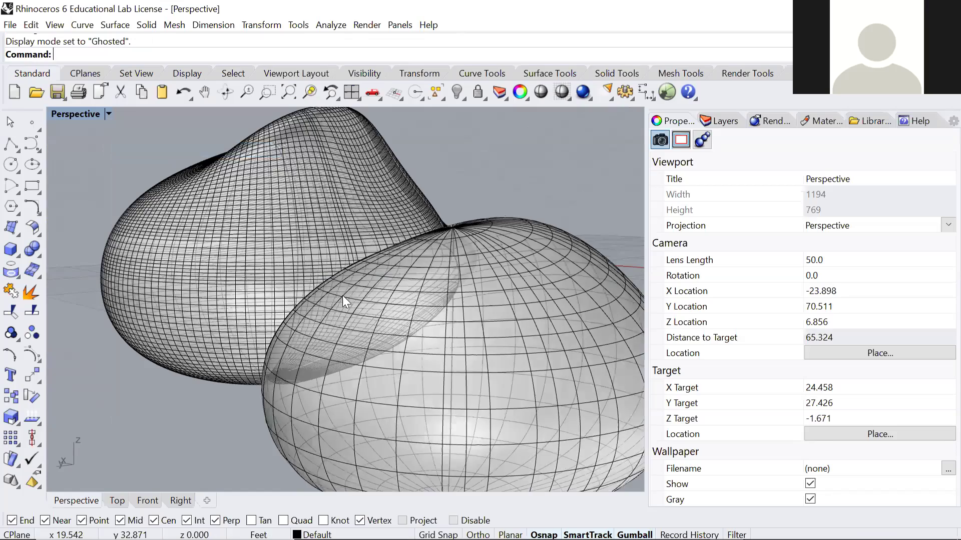
Select the united shape to check whether it is a single object, clear the selection and inspect it from other sides.
{"action": "right_click_drag", "start_coordinate": [345, 295], "coordinate": [358, 210]}
{"action": "scroll", "coordinate": [443, 296], "scroll_direction": "down", "scroll_amount": 6}
{"action": "left_click", "coordinate": [473, 275]}
{"action": "key", "text": "Escape"}
{"action": "right_click_drag", "start_coordinate": [476, 303], "coordinate": [400, 260]}
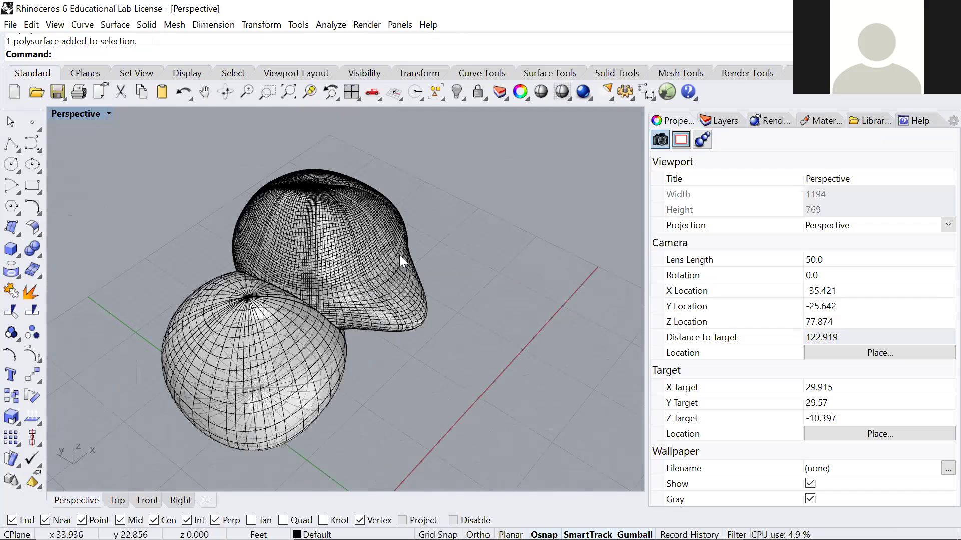